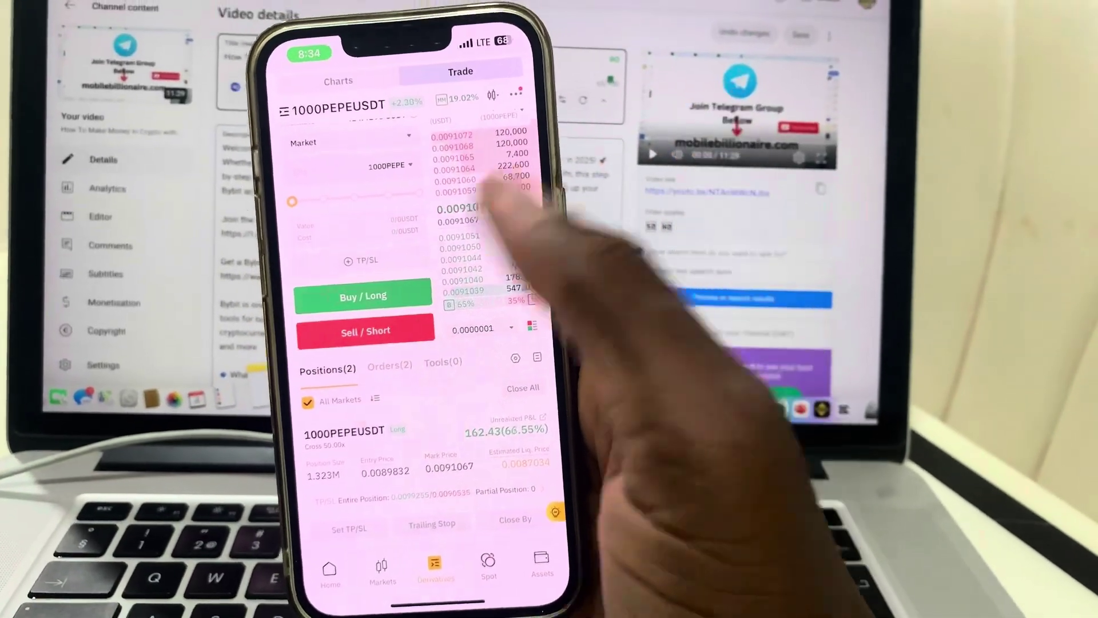
Step: On the filmed phone, leave the futures screen for the Telegram channel and scroll its posts
left_click_drag(400, 595, 394, 435)
left_click(354, 344)
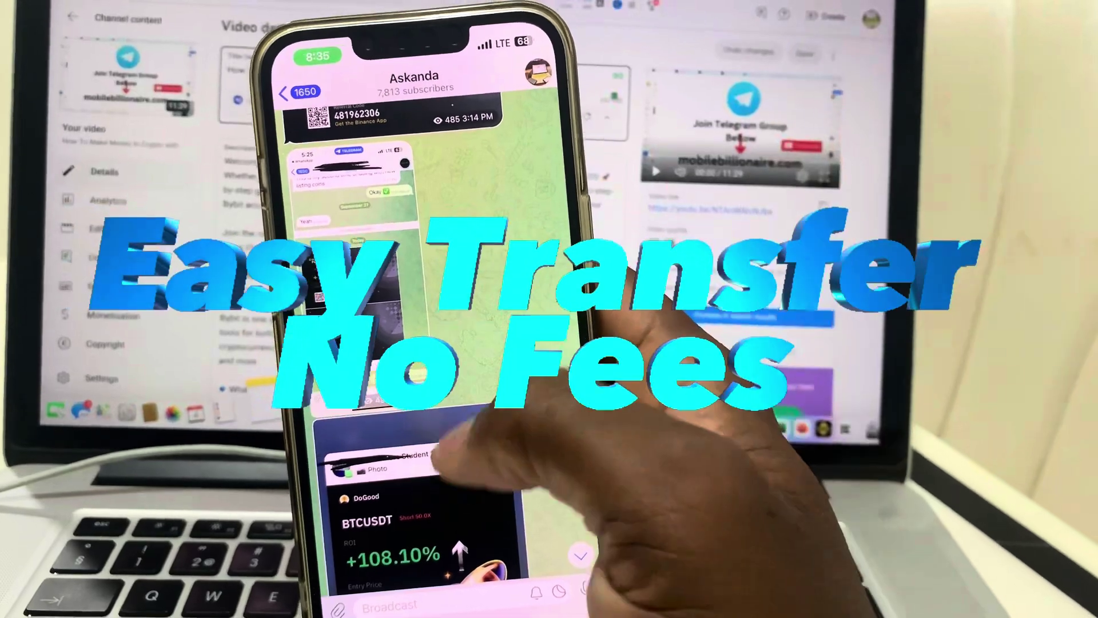
scroll(434, 343, "down", 10)
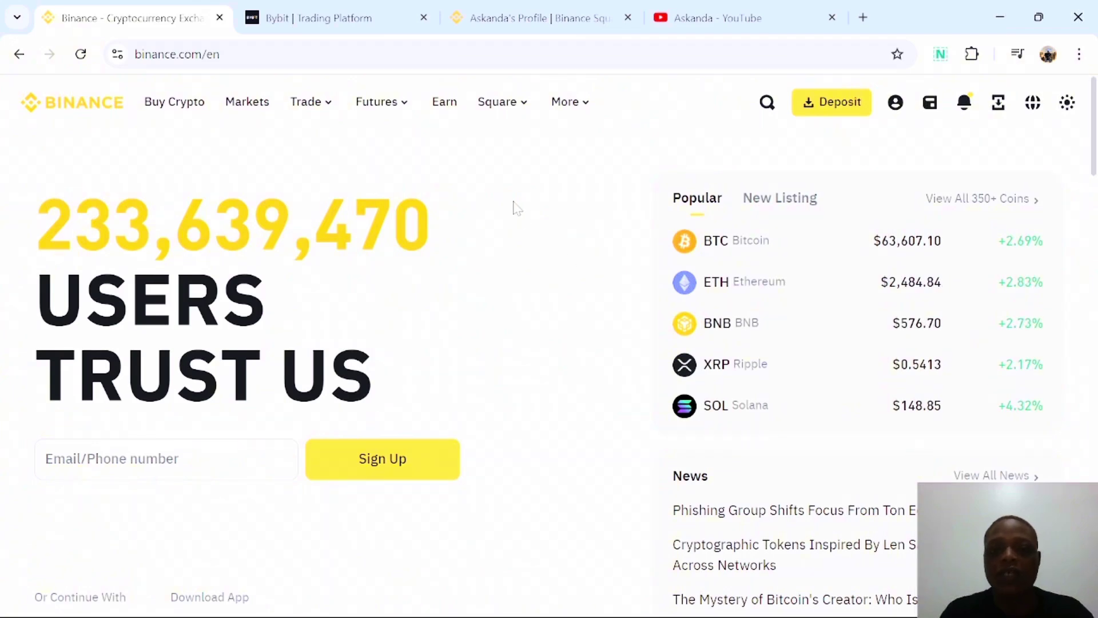
Step: Scroll through the YouTube channel's featured and recent videos, then go to the creator's Binance Square profile
left_click(748, 24)
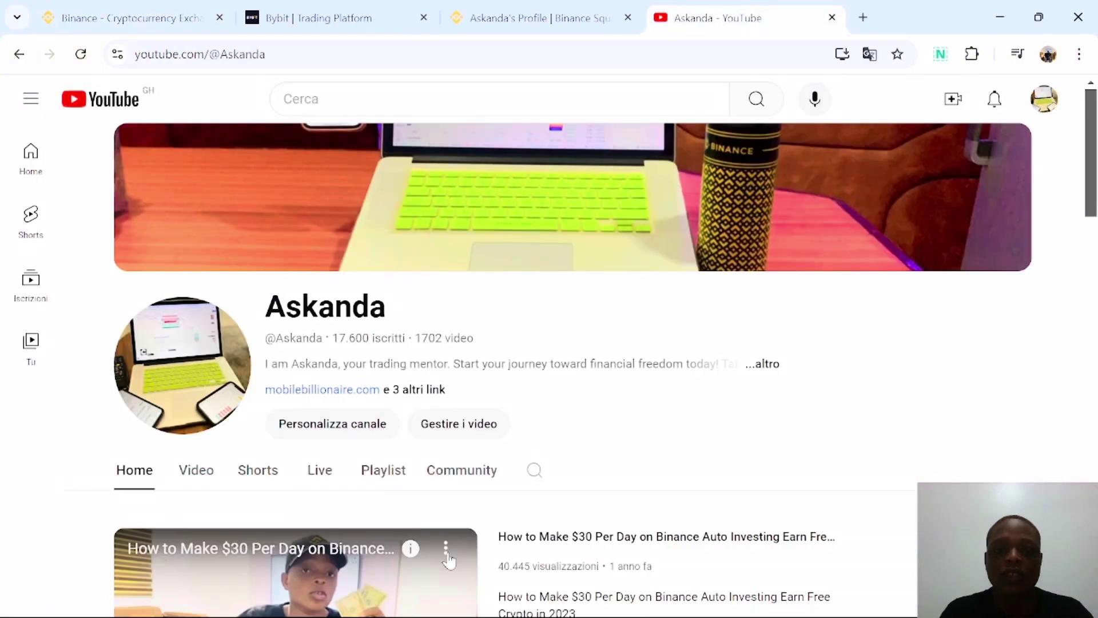
scroll(449, 559, "down", 4)
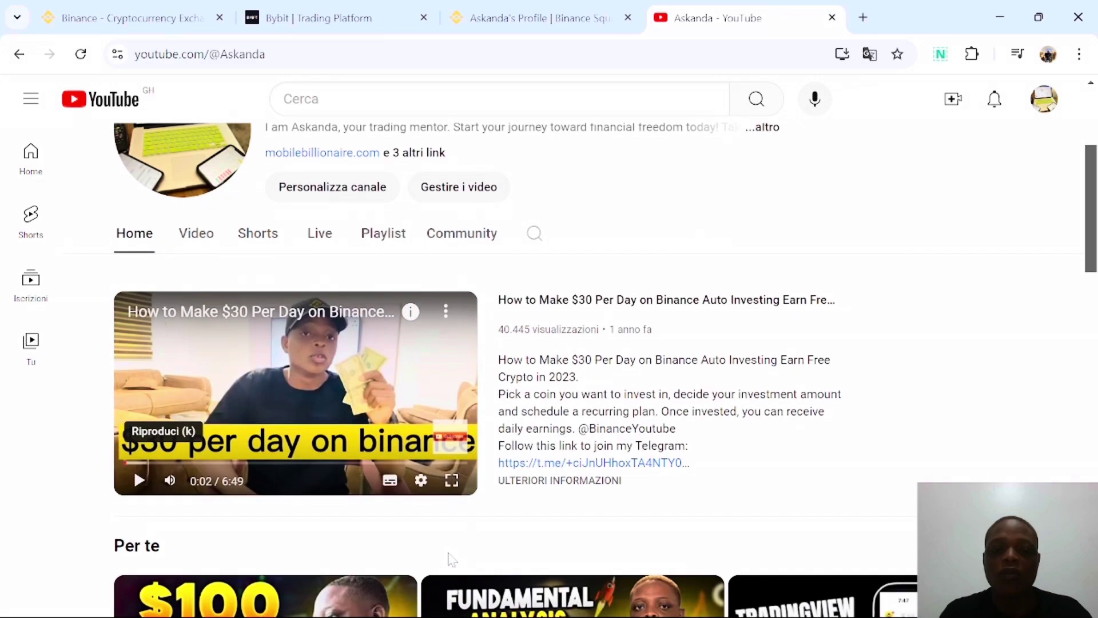
scroll(449, 559, "down", 7)
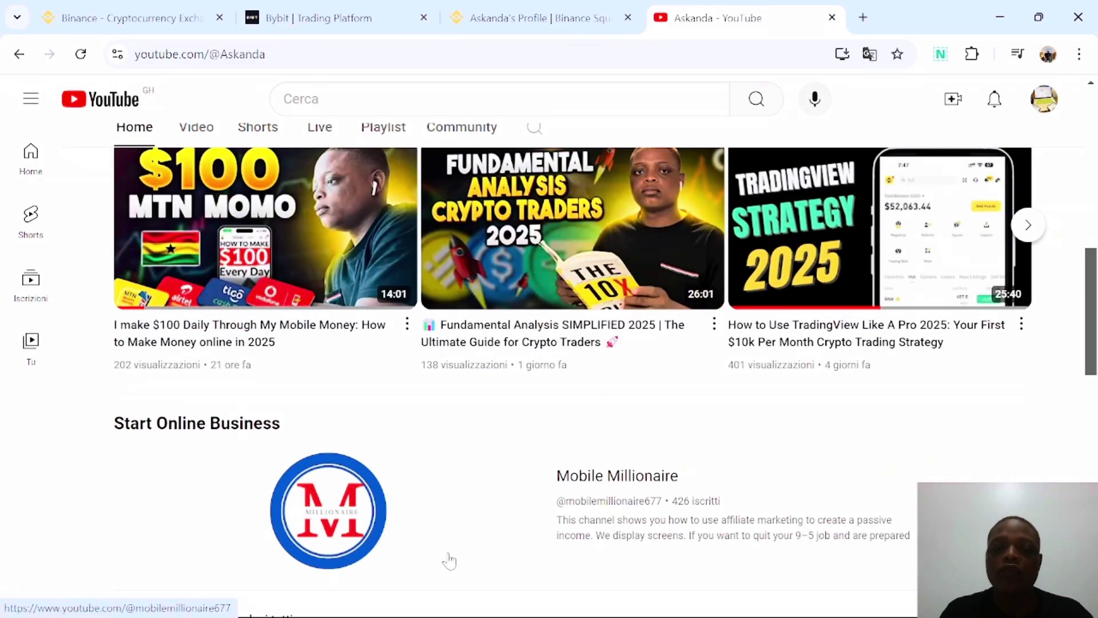
left_click(582, 32)
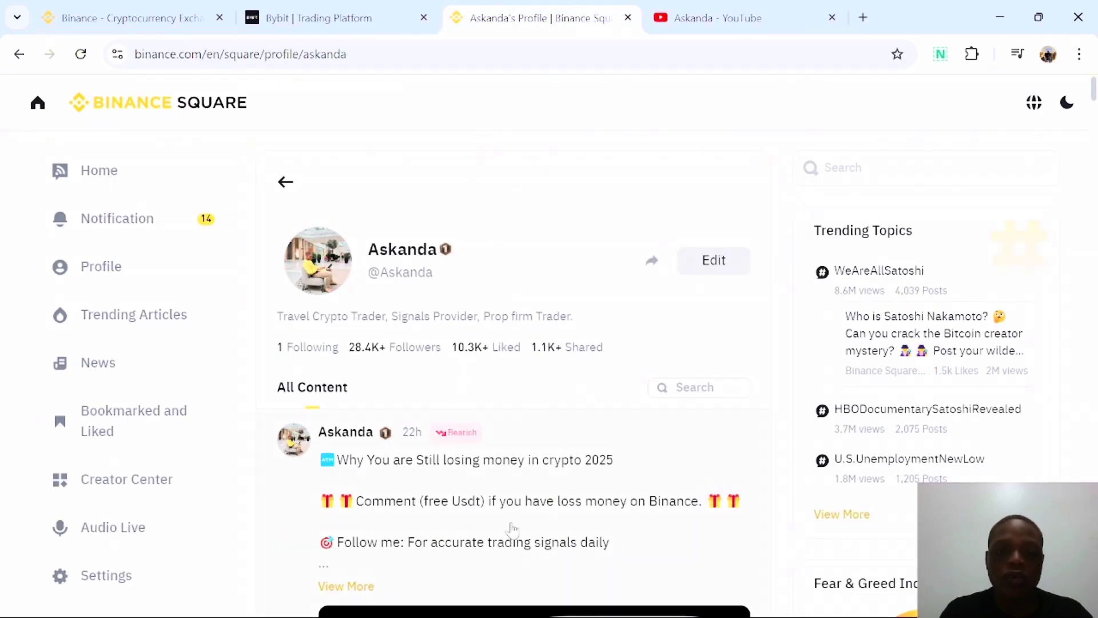
scroll(511, 522, "down", 10)
scroll(511, 522, "down", 10)
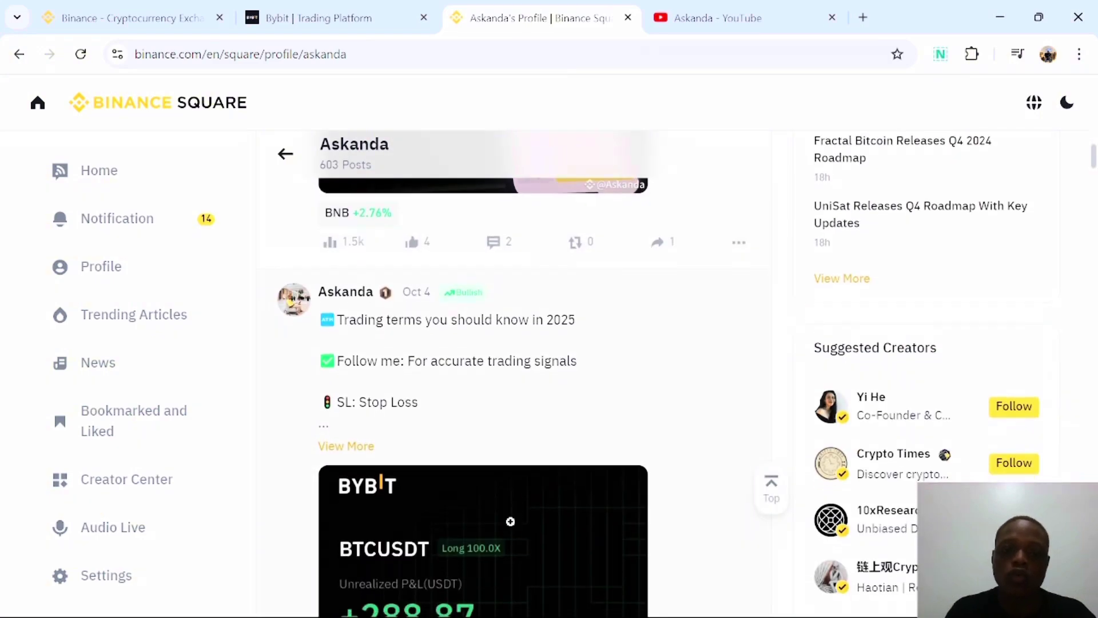
scroll(511, 522, "down", 7)
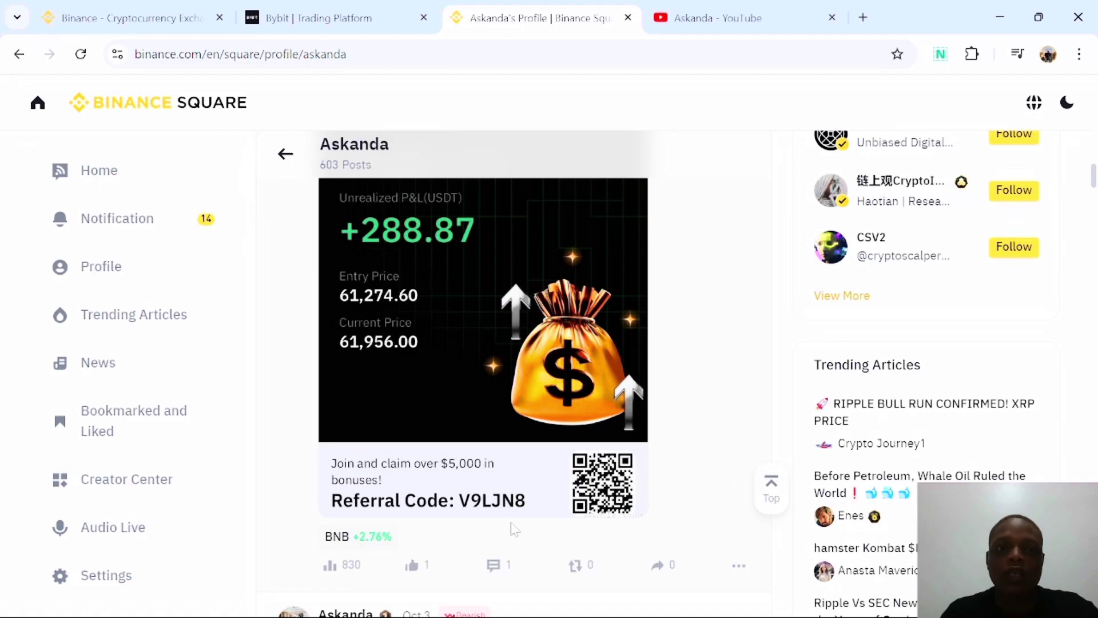
Step: From the Binance wallet menu, open the Funding wallet showing 21.84306118 USDT
left_click(187, 20)
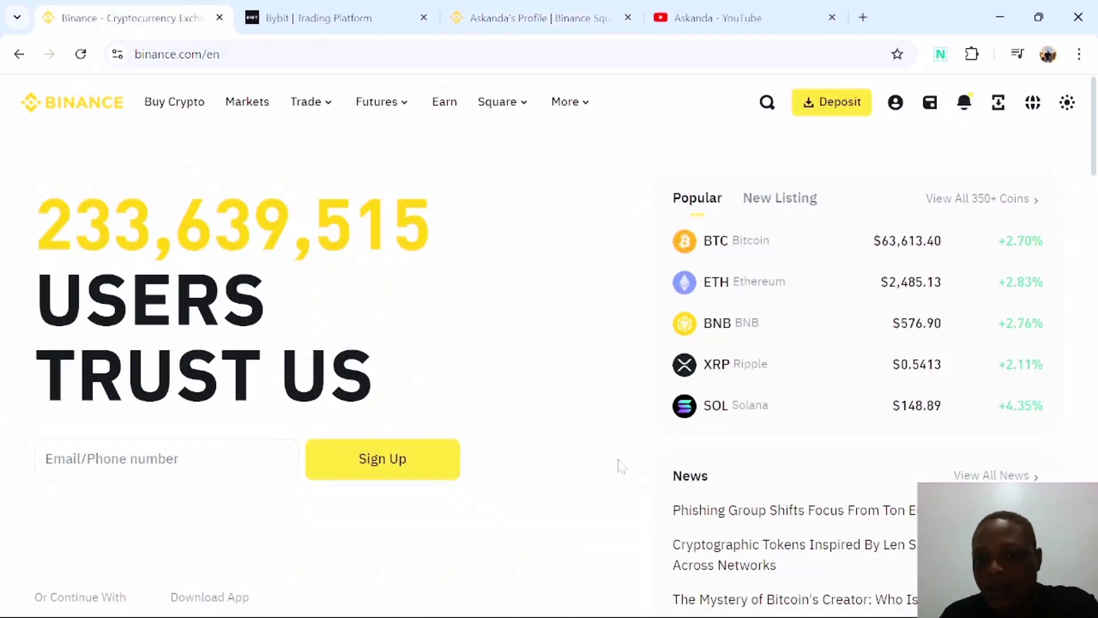
mouse_move(897, 107)
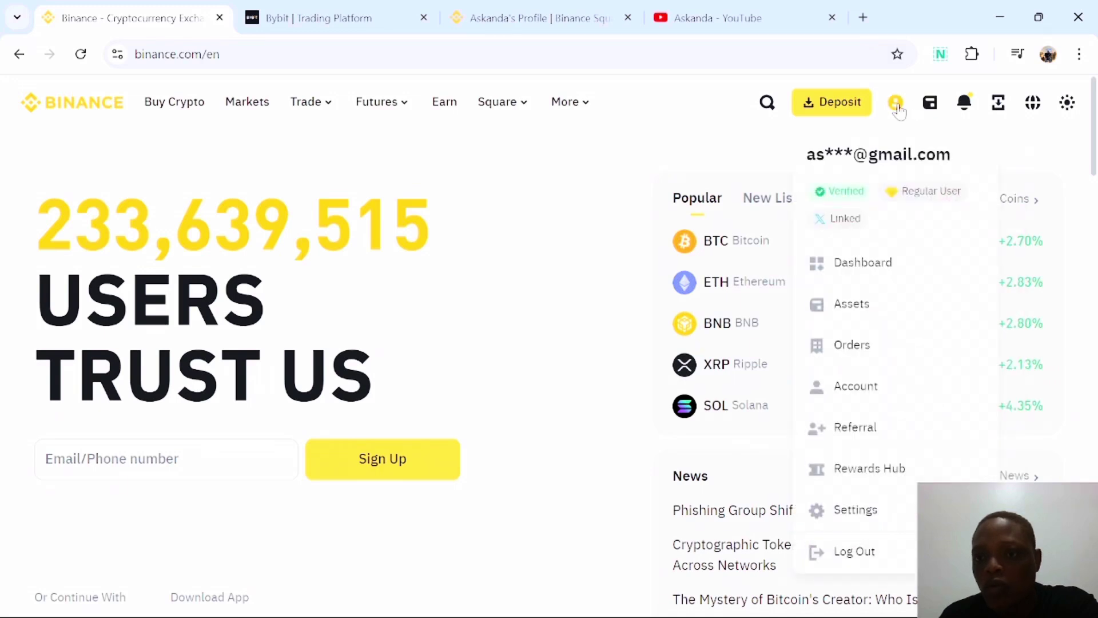
mouse_move(930, 108)
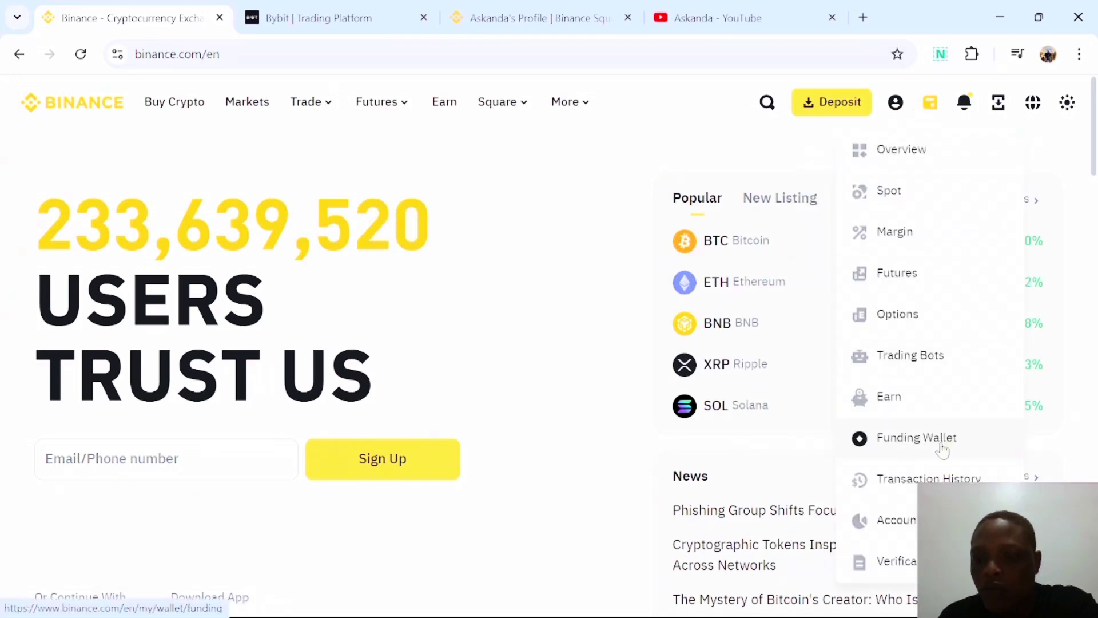
left_click(942, 450)
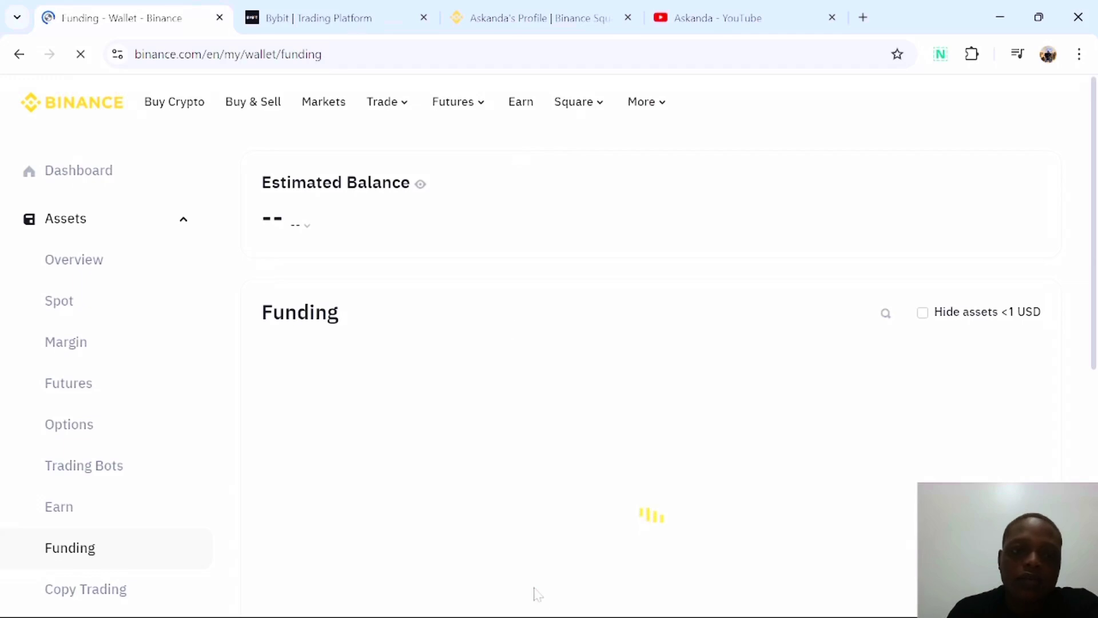
scroll(613, 326, "down", 1)
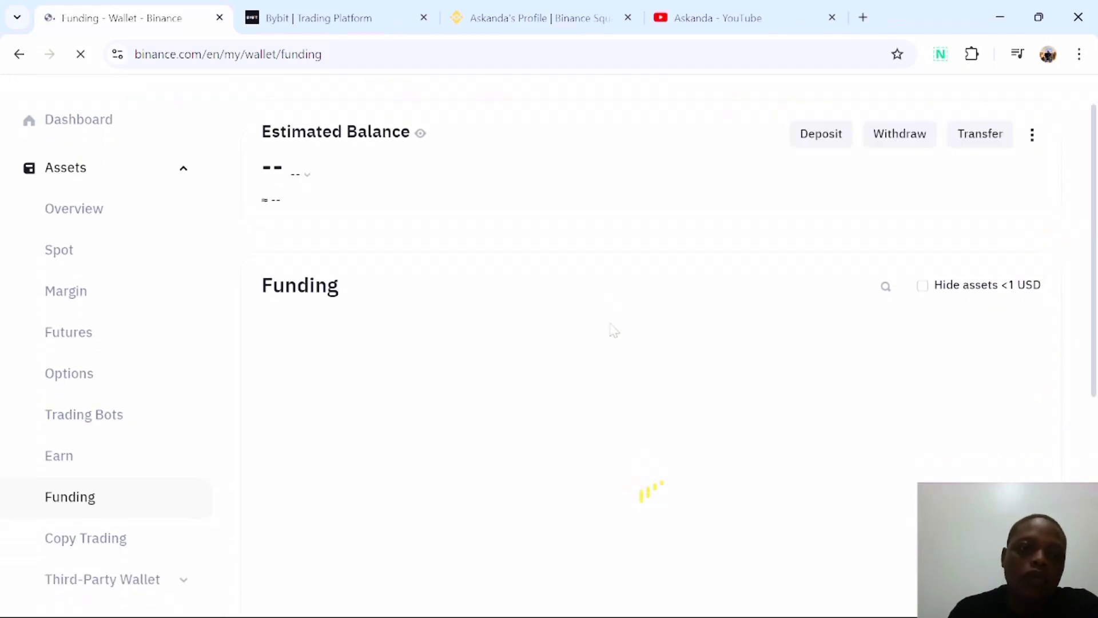
Step: Open Bybit's Funding account (550.00 equity) and bring up its Select Payment Method deposit dialog
left_click(324, 19)
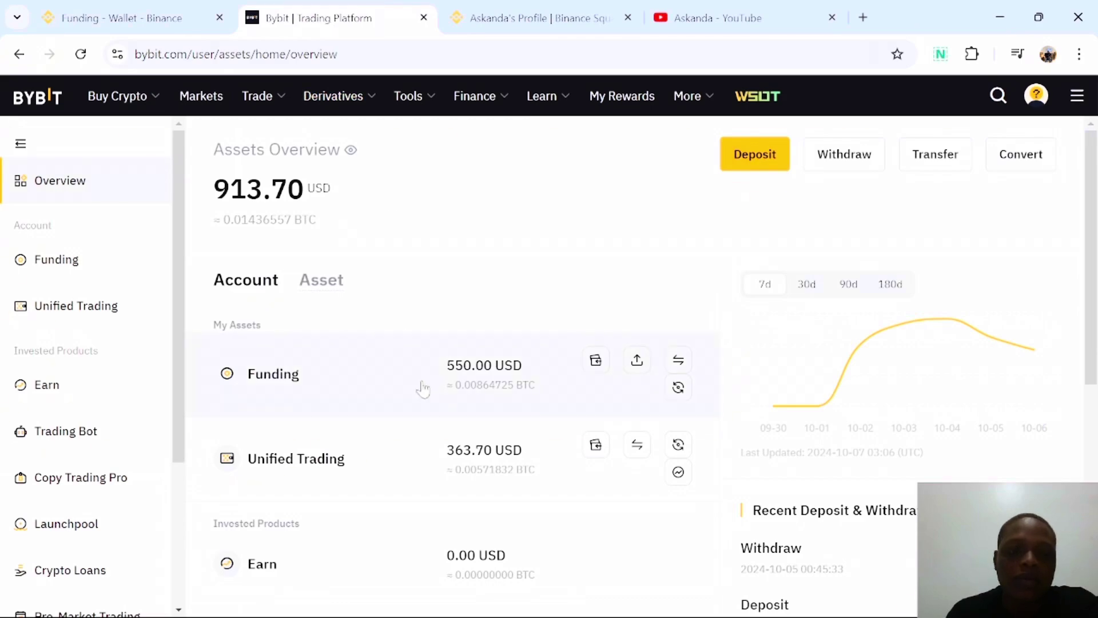
scroll(423, 389, "down", 4)
scroll(423, 389, "up", 4)
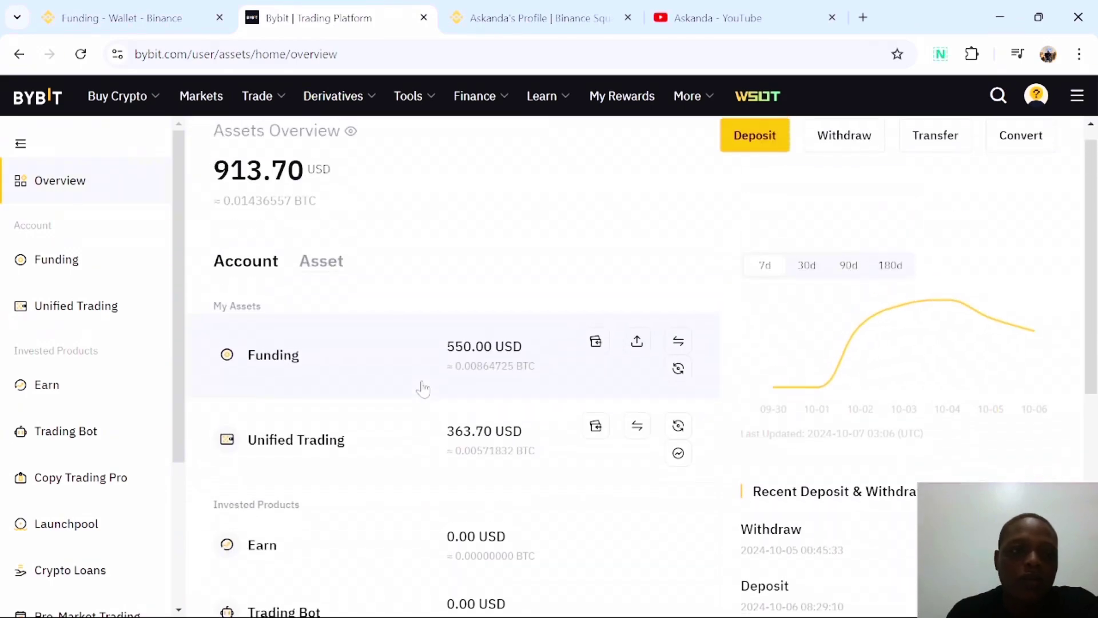
left_click(57, 259)
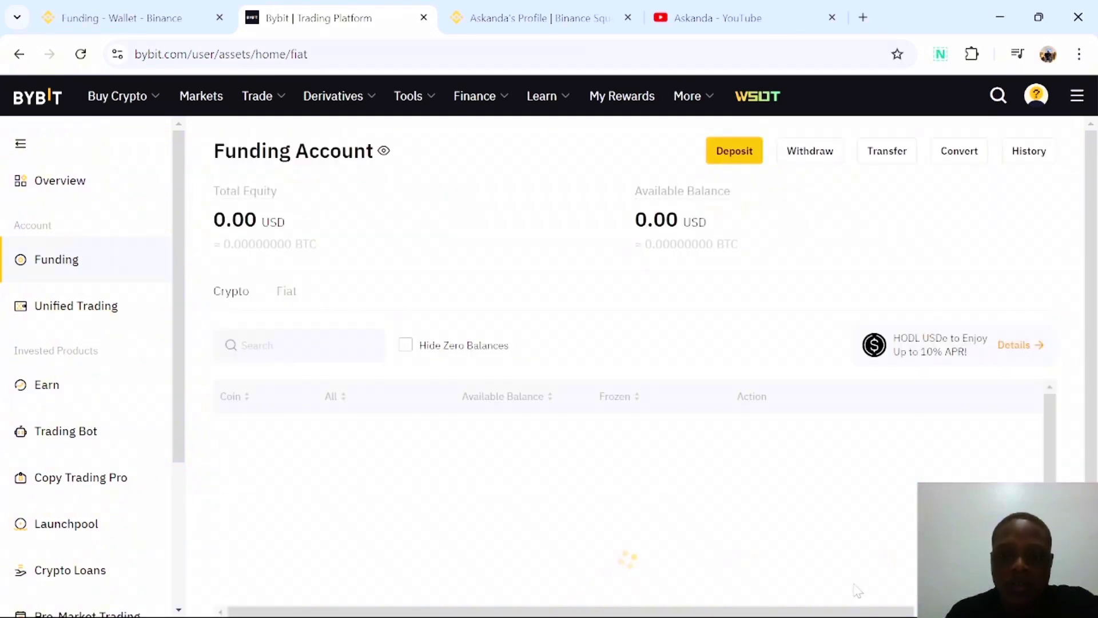
left_click(746, 150)
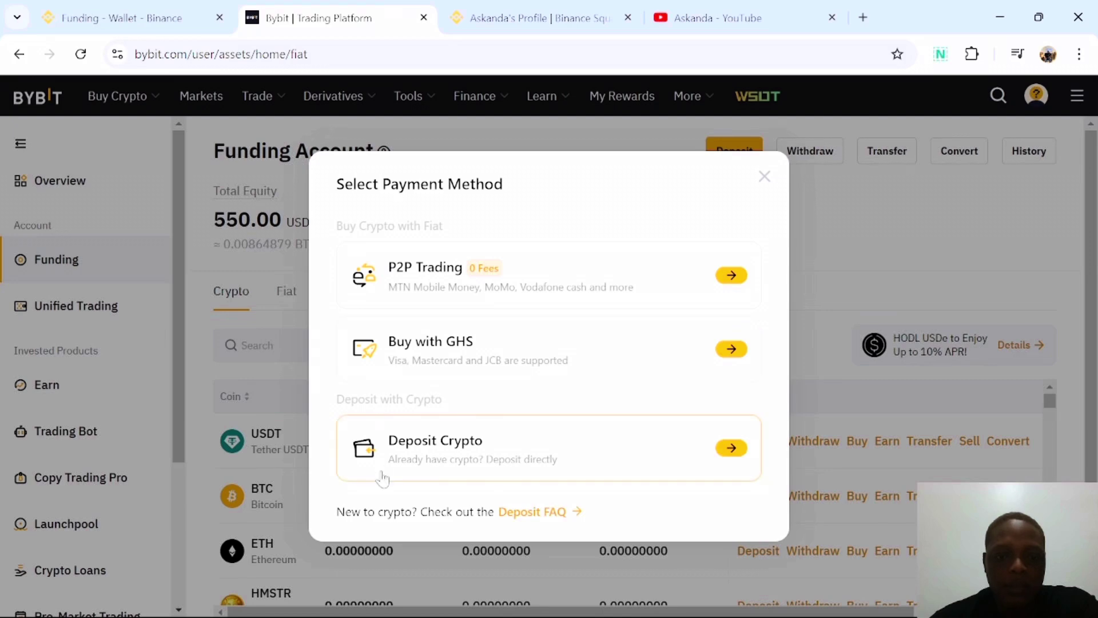
Step: Choose Deposit Crypto and select USDT as the coin on Bybit's deposit page
left_click(420, 467)
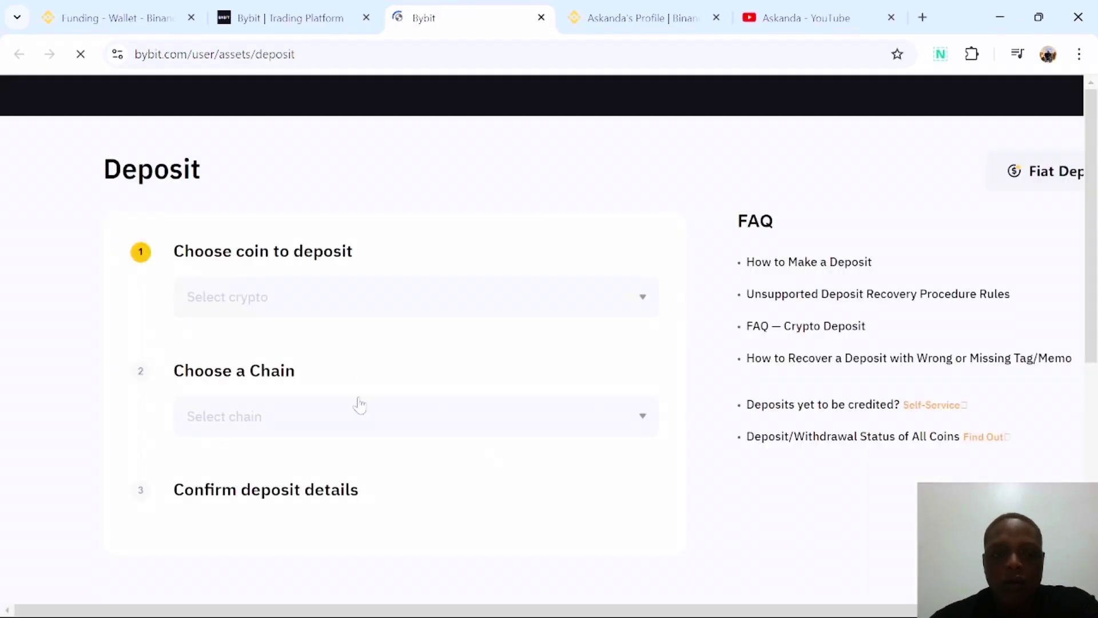
left_click(427, 306)
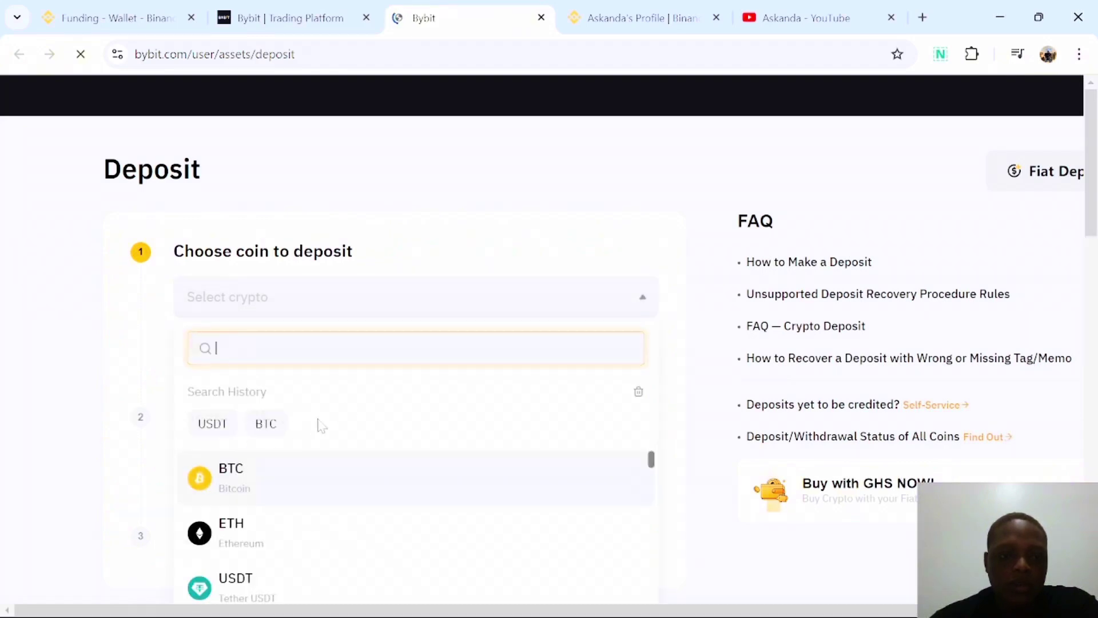
left_click(213, 424)
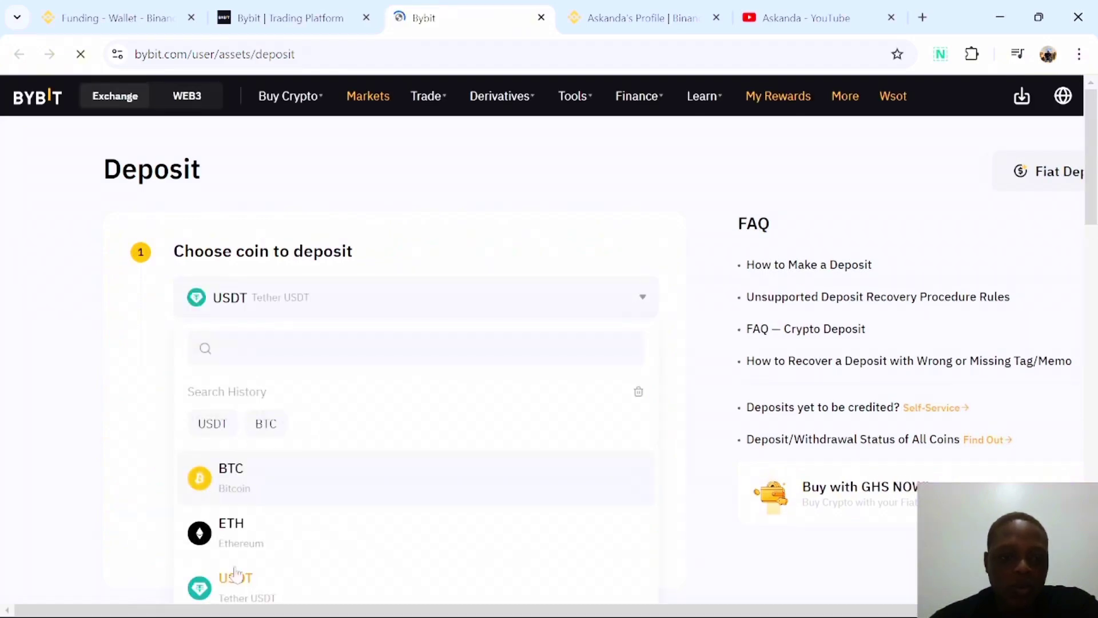
scroll(299, 409, "down", 2)
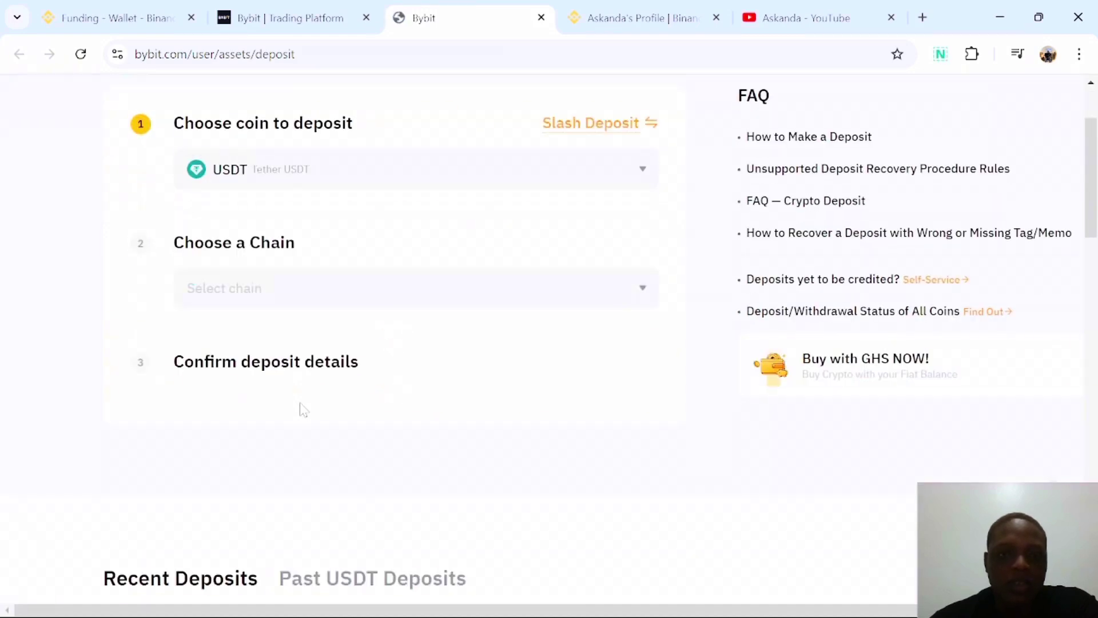
Step: Pick the TRC20 chain for the USDT deposit and review its 0 USDT minimum and 20 confirmations
left_click(300, 306)
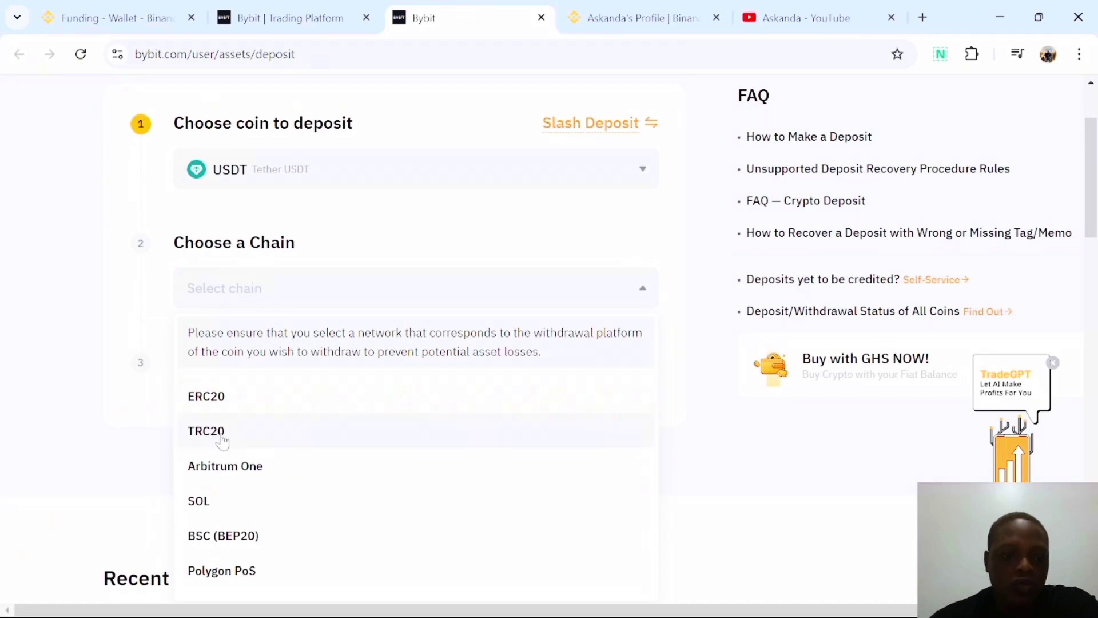
left_click(222, 434)
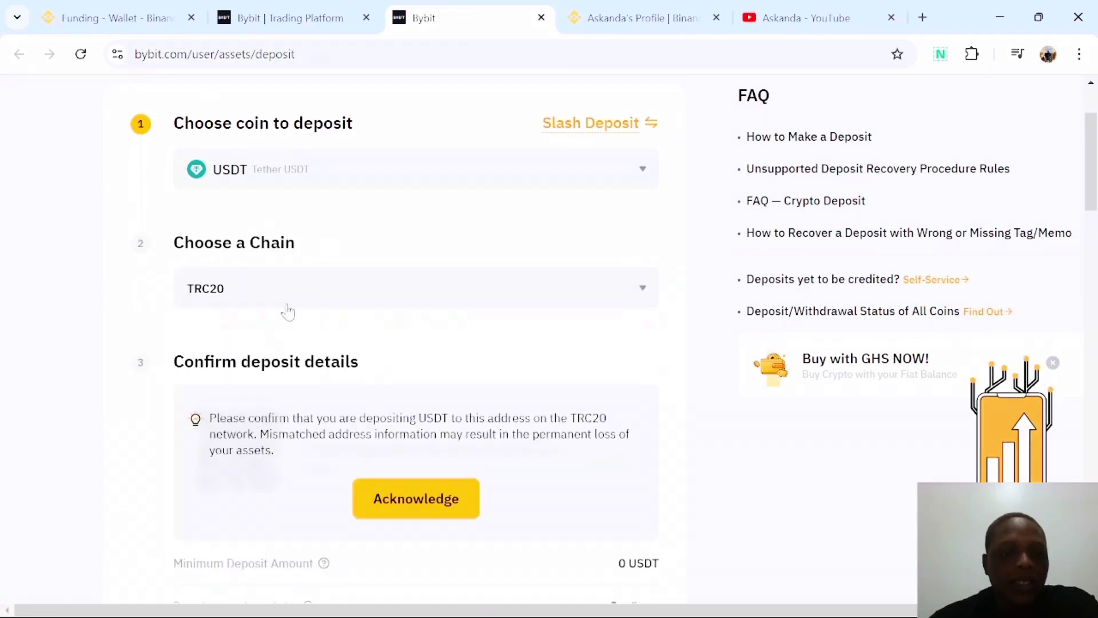
scroll(237, 260, "down", 2)
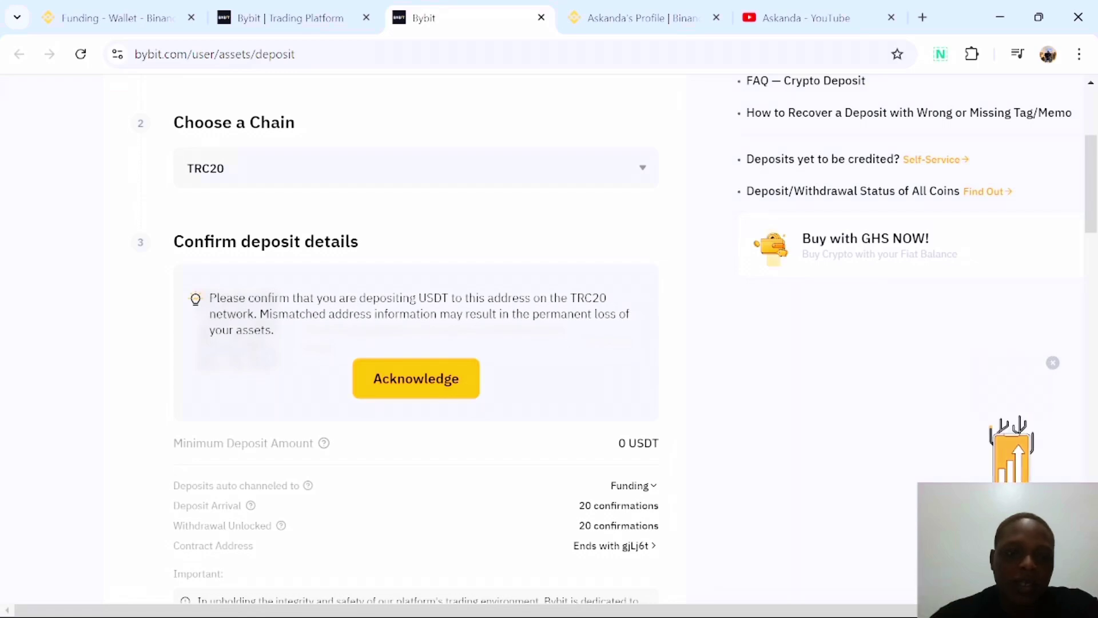
scroll(345, 131, "up", 3)
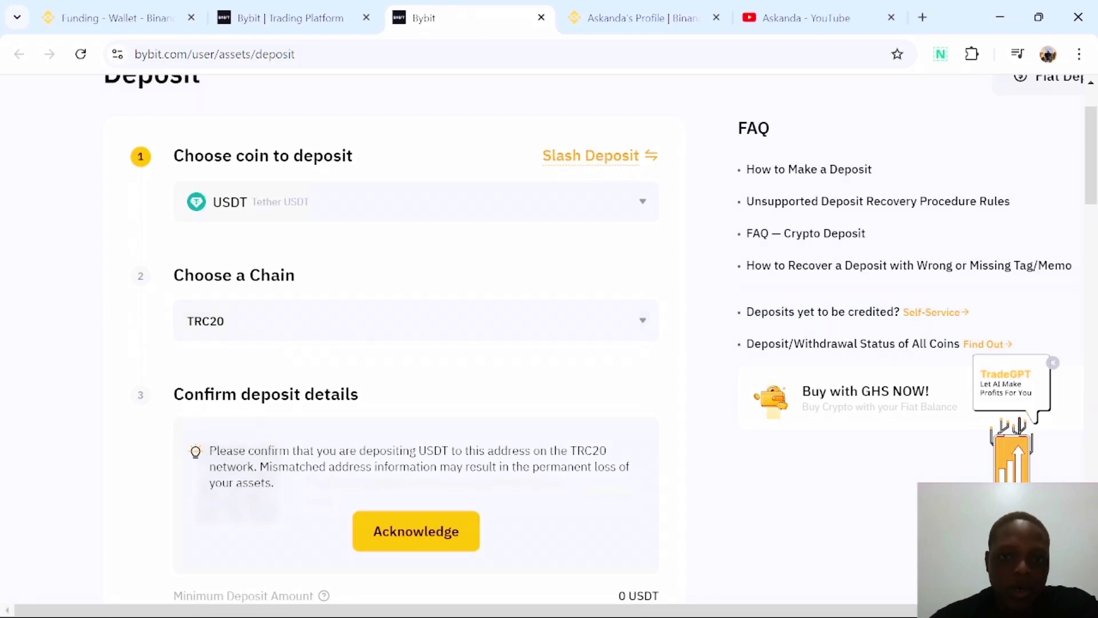
scroll(362, 400, "down", 5)
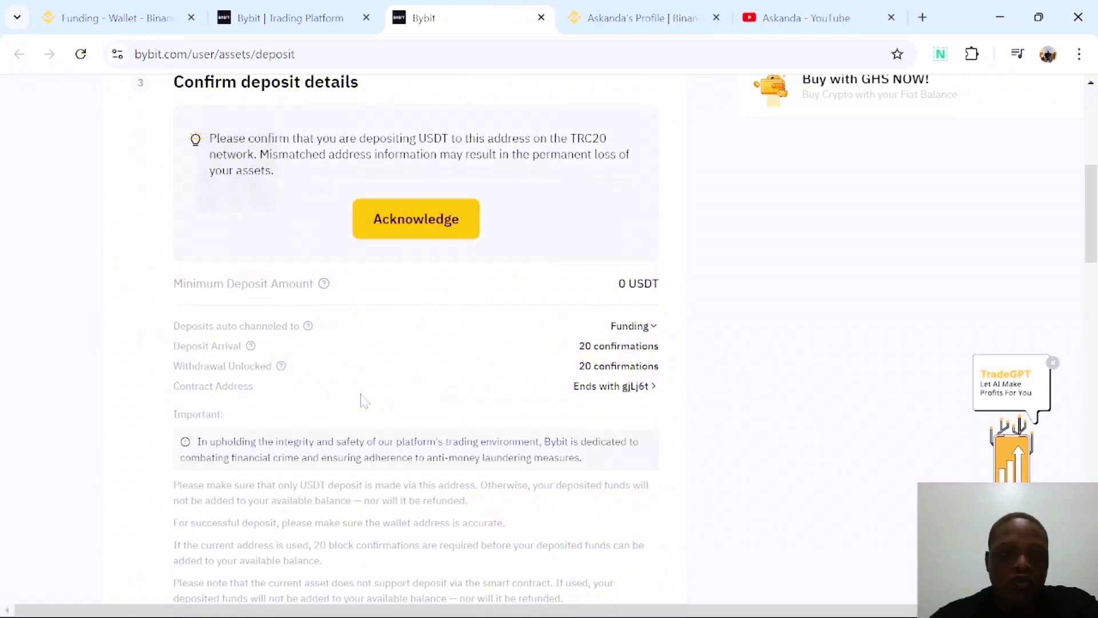
scroll(362, 400, "down", 4)
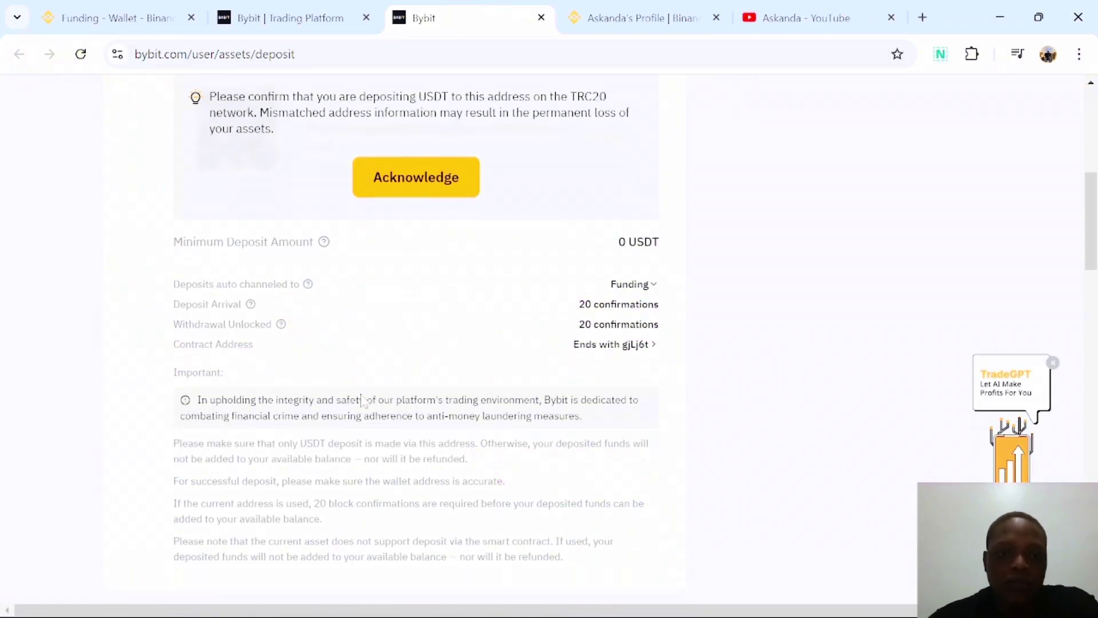
scroll(403, 281, "up", 3)
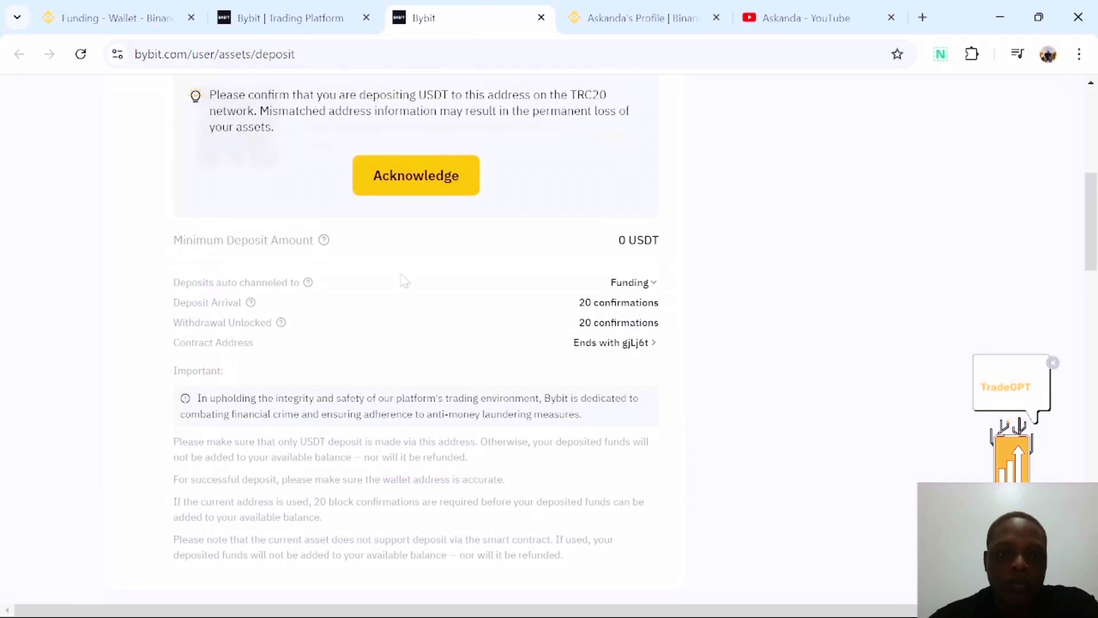
Step: Acknowledge the warning, copy the USDT TRC20 deposit address, and return to the Binance Funding wallet
left_click(419, 182)
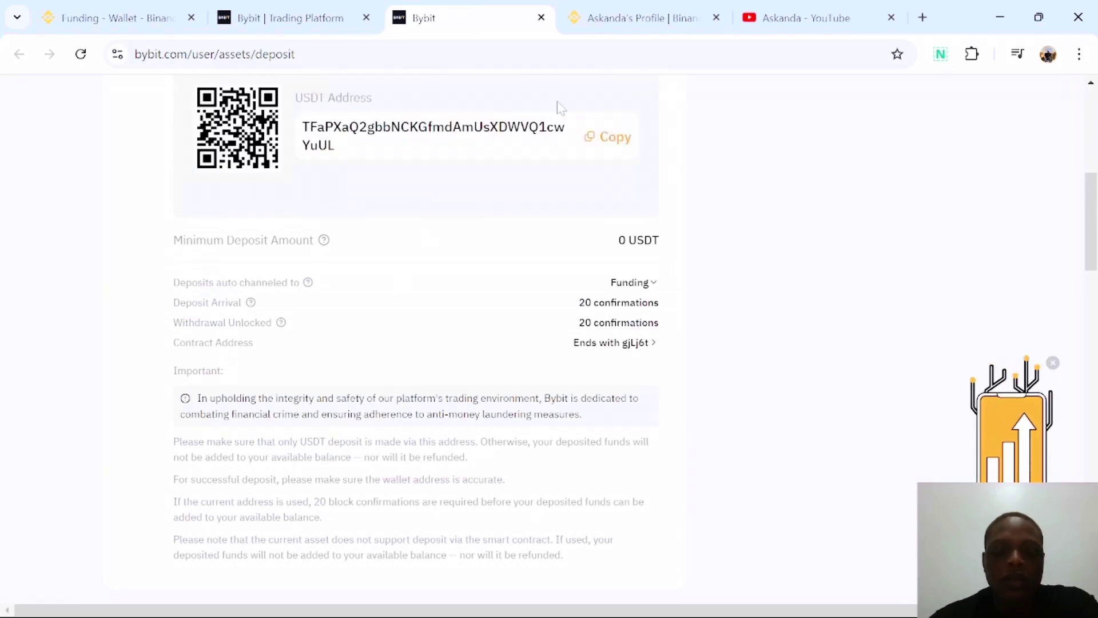
left_click(622, 150)
scroll(561, 248, "up", 7)
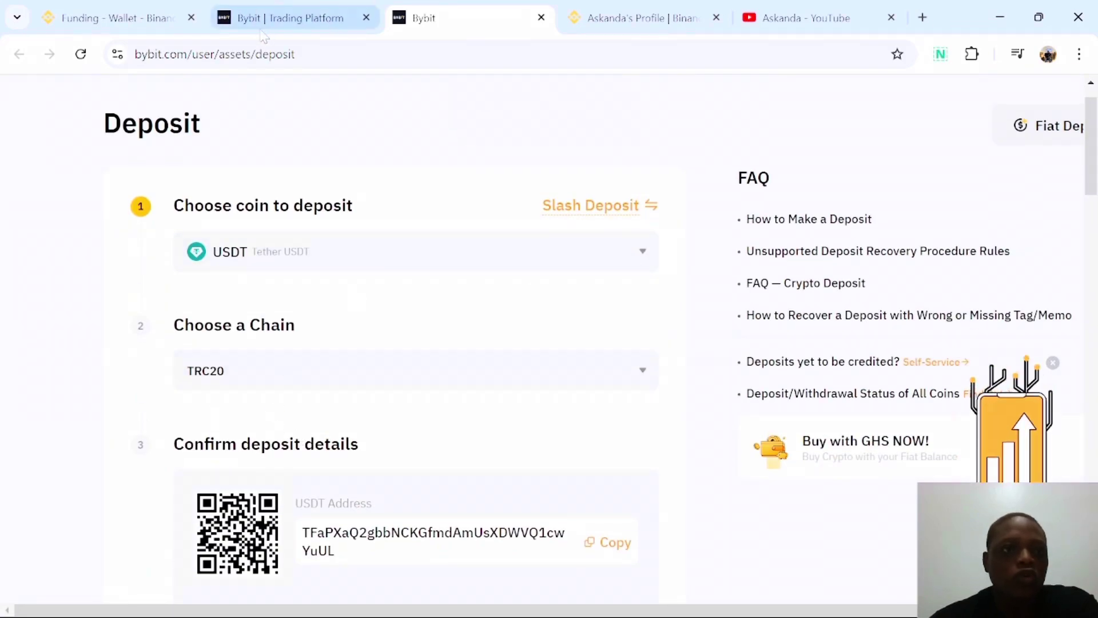
left_click(120, 19)
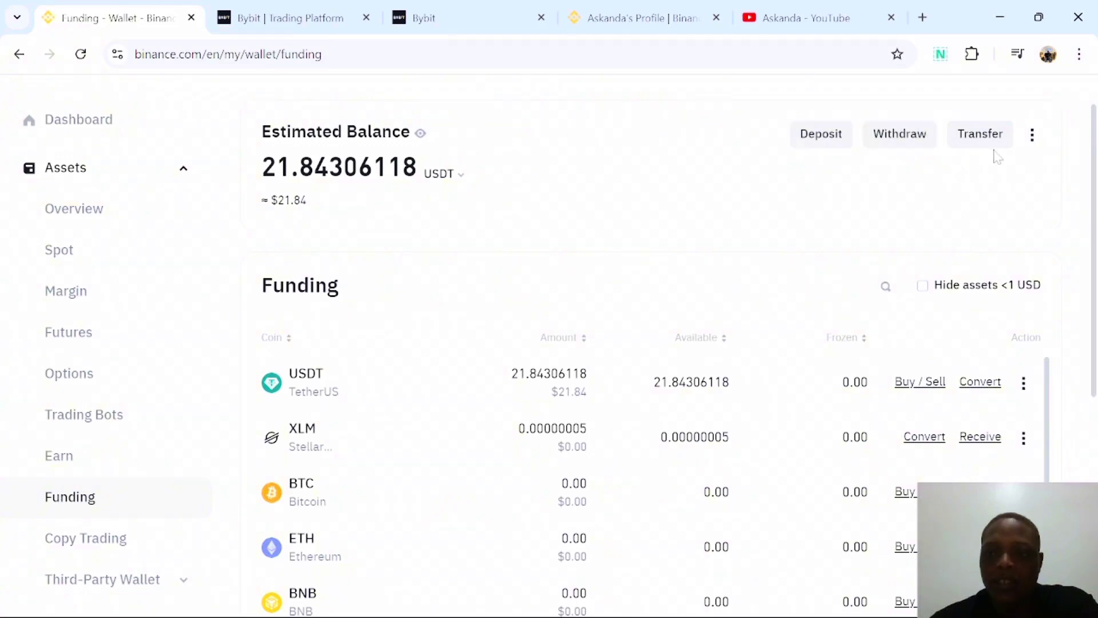
Step: Start a Binance crypto withdrawal and select USDT TetherUS after searching 'usd'
left_click(912, 144)
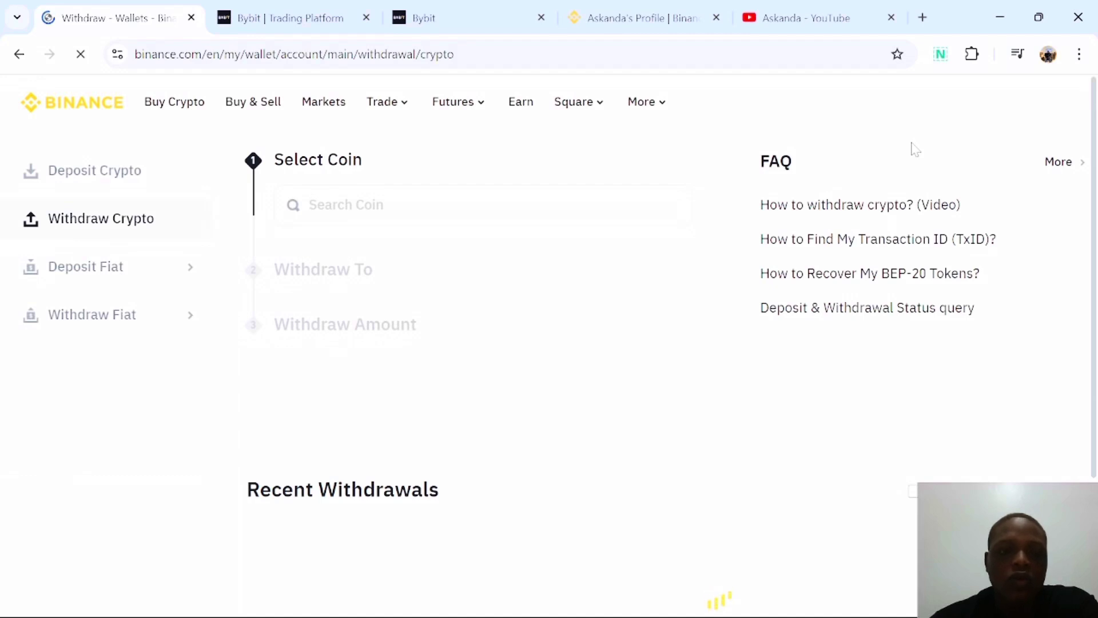
mouse_move(457, 114)
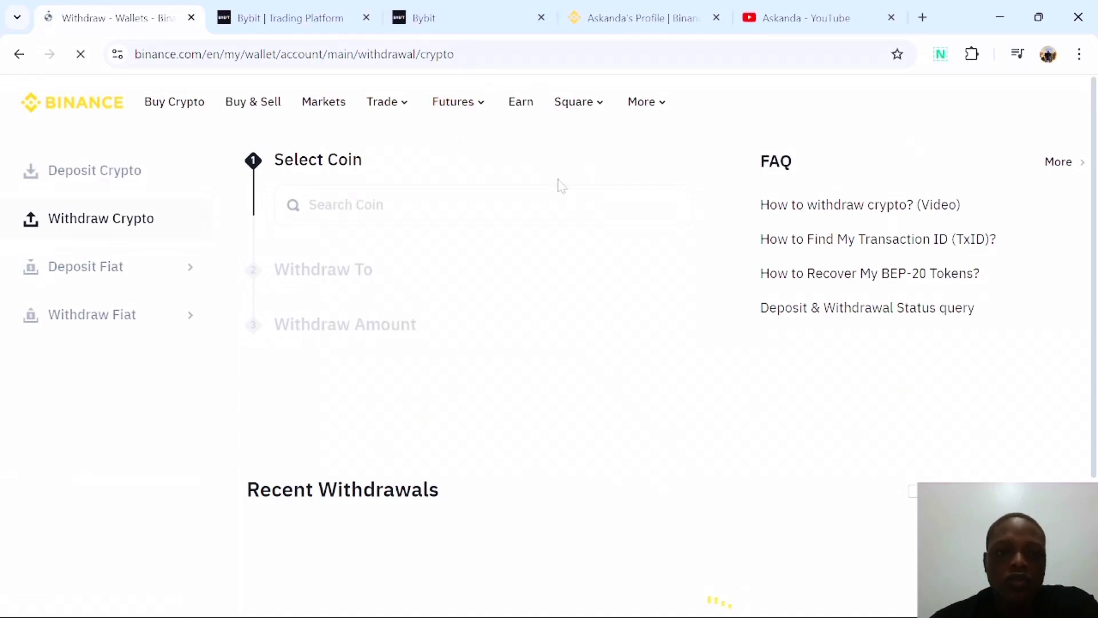
left_click(468, 211)
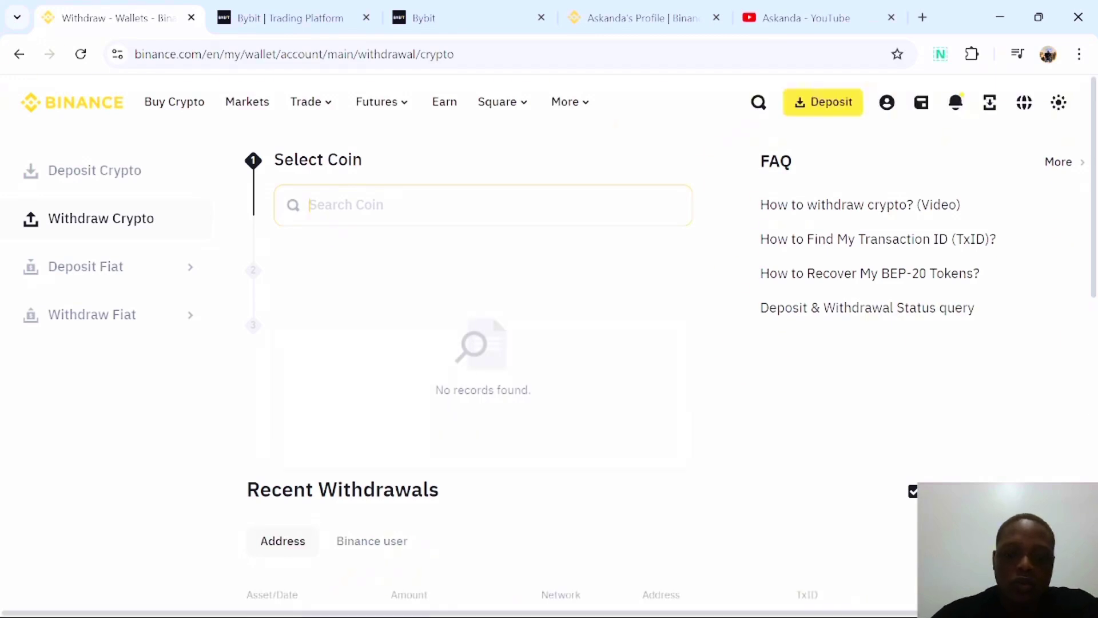
type("usd")
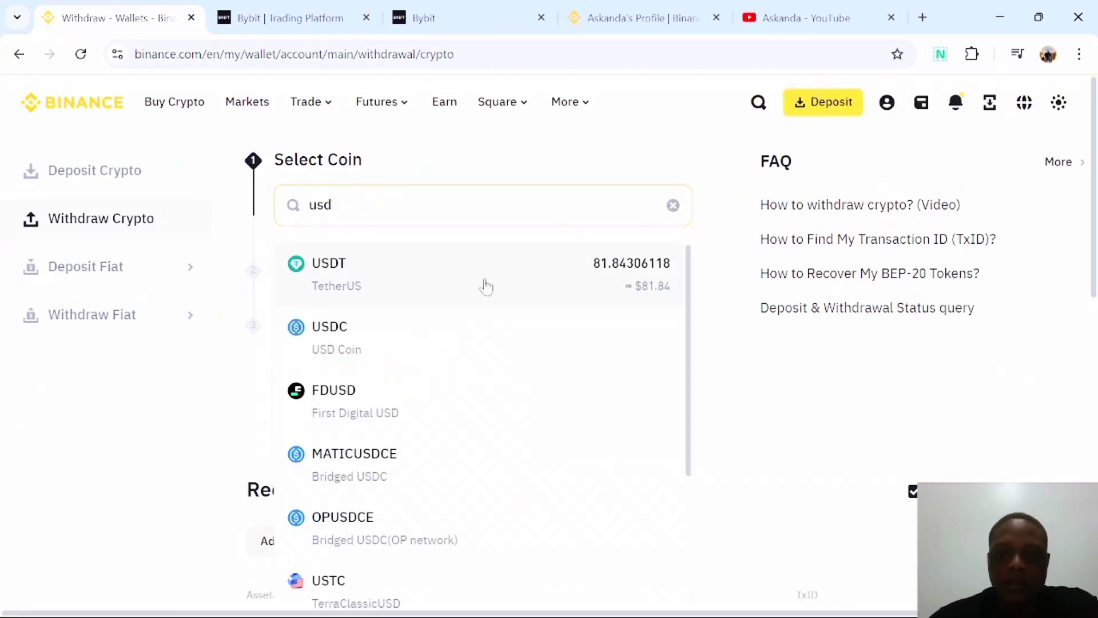
left_click(486, 286)
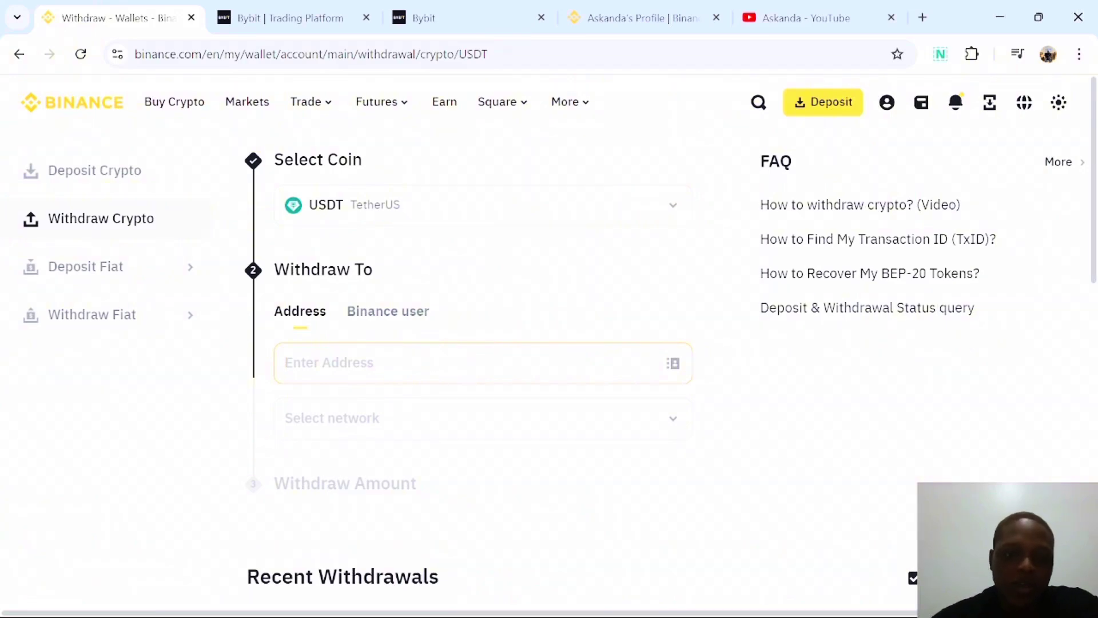
Step: Paste the copied Bybit deposit address and choose the Tron (TRC20) network
right_click(354, 361)
left_click(346, 372)
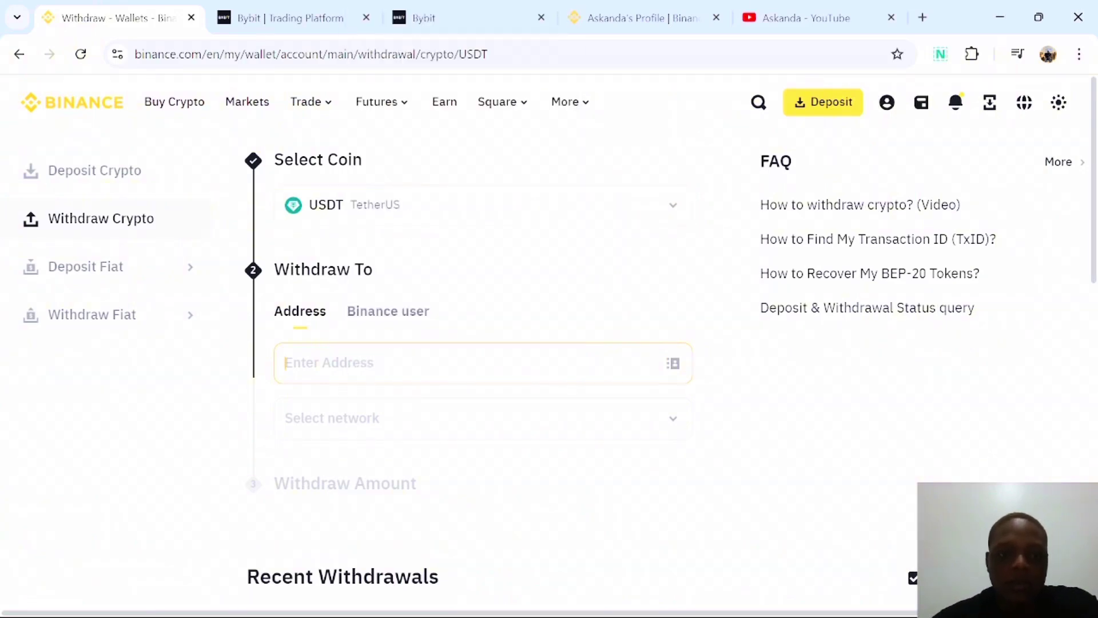
right_click(354, 358)
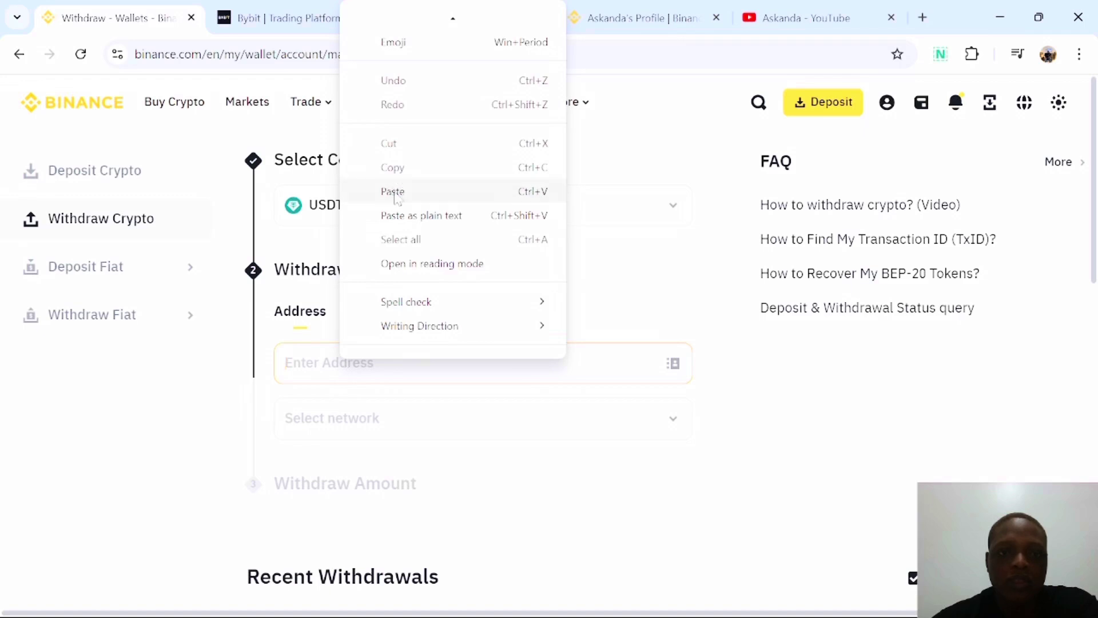
left_click(393, 190)
scroll(417, 411, "down", 3)
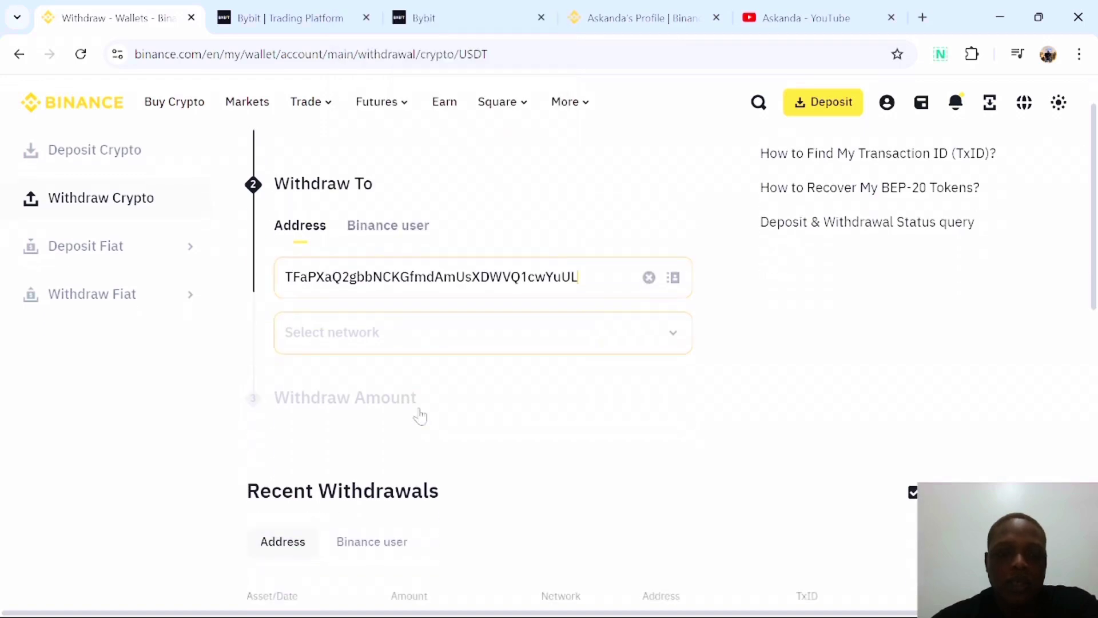
left_click(417, 263)
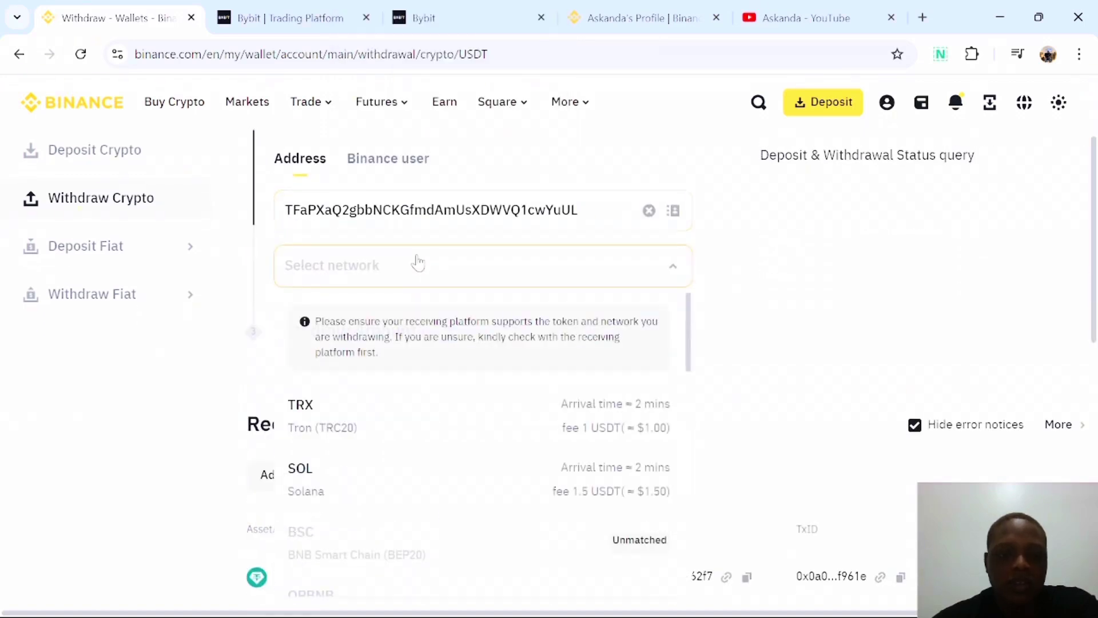
left_click(392, 439)
scroll(354, 297, "down", 3)
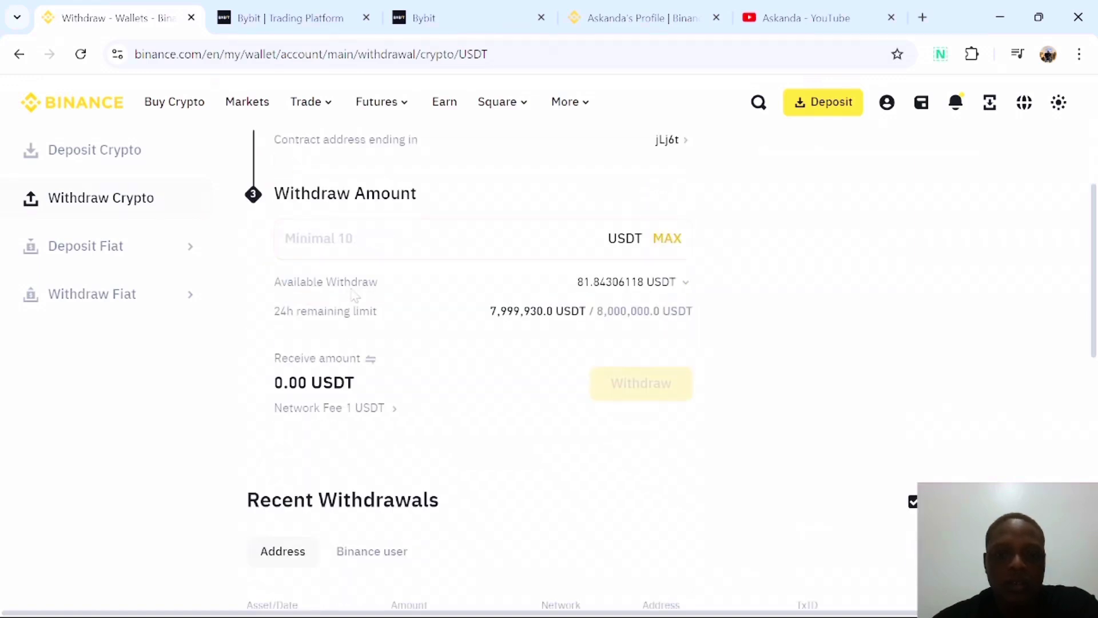
Step: Set the withdrawal amount to 50 USDT, receiving 49.00 after the 1 USDT fee
left_click(343, 239)
type("20")
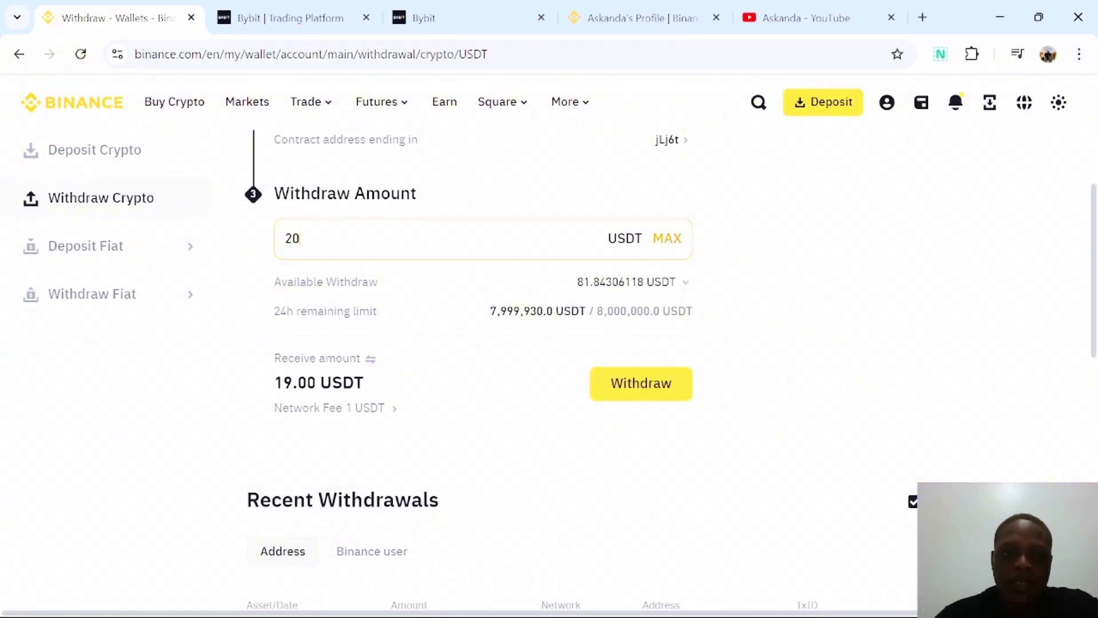
key("BackSpace")
key("BackSpace")
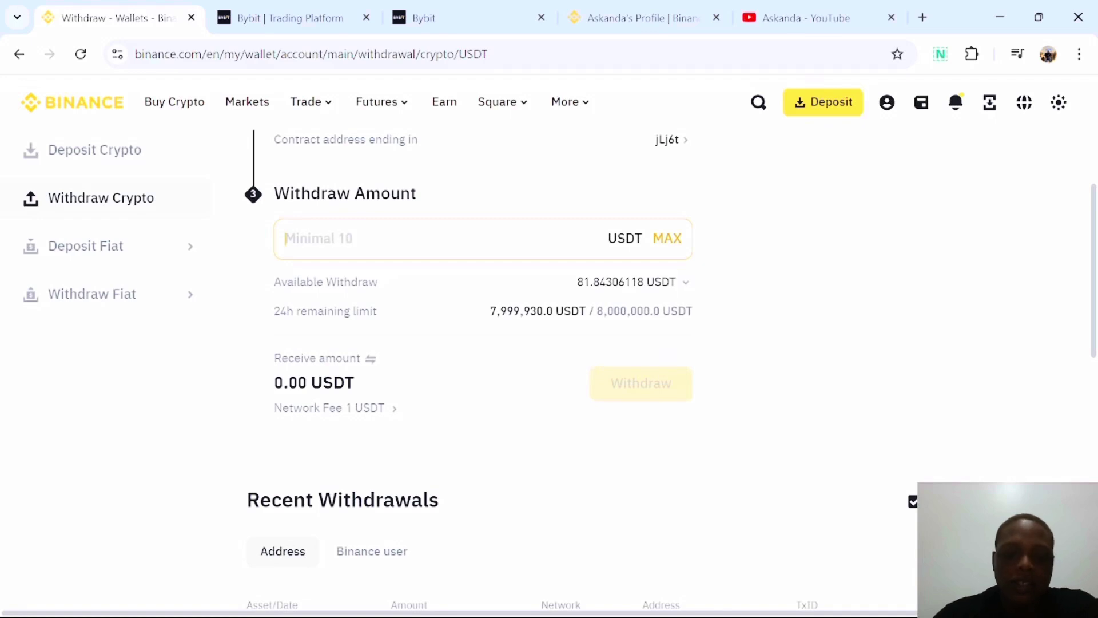
type("50")
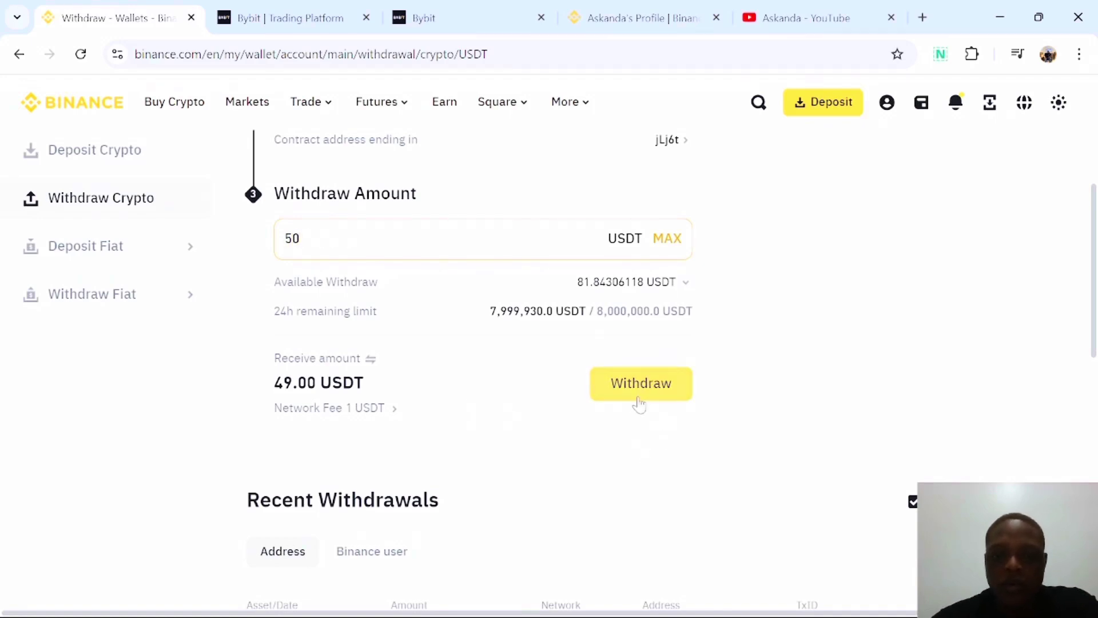
scroll(640, 402, "down", 1)
scroll(640, 402, "down", 2)
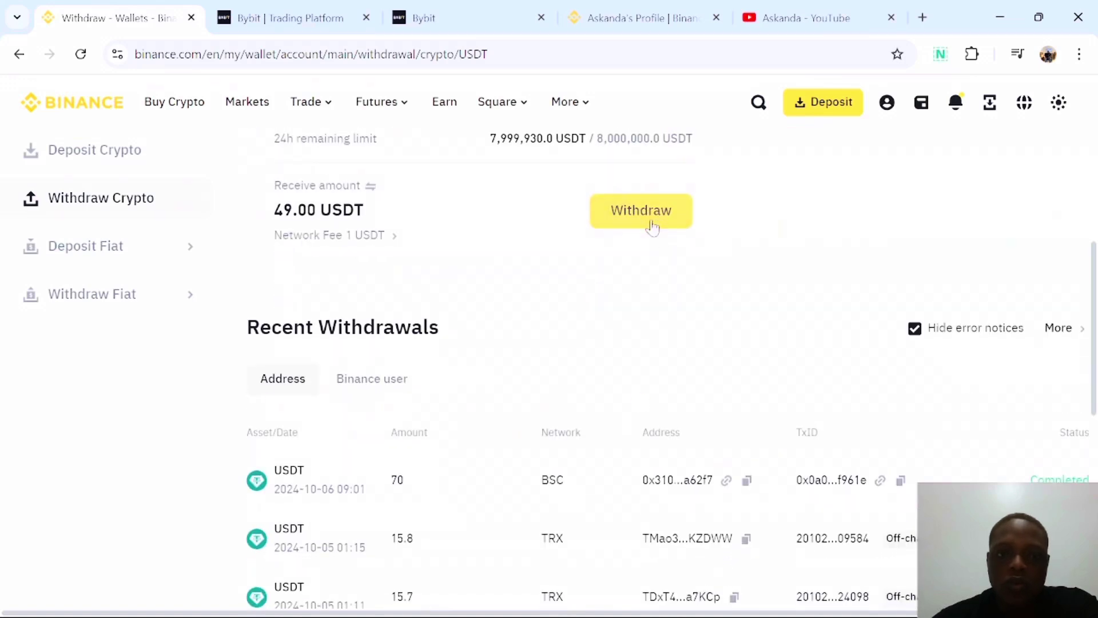
Step: Submit and confirm the 50 USDT withdrawal, skipping the passkey for authenticator app and email verification
left_click(650, 218)
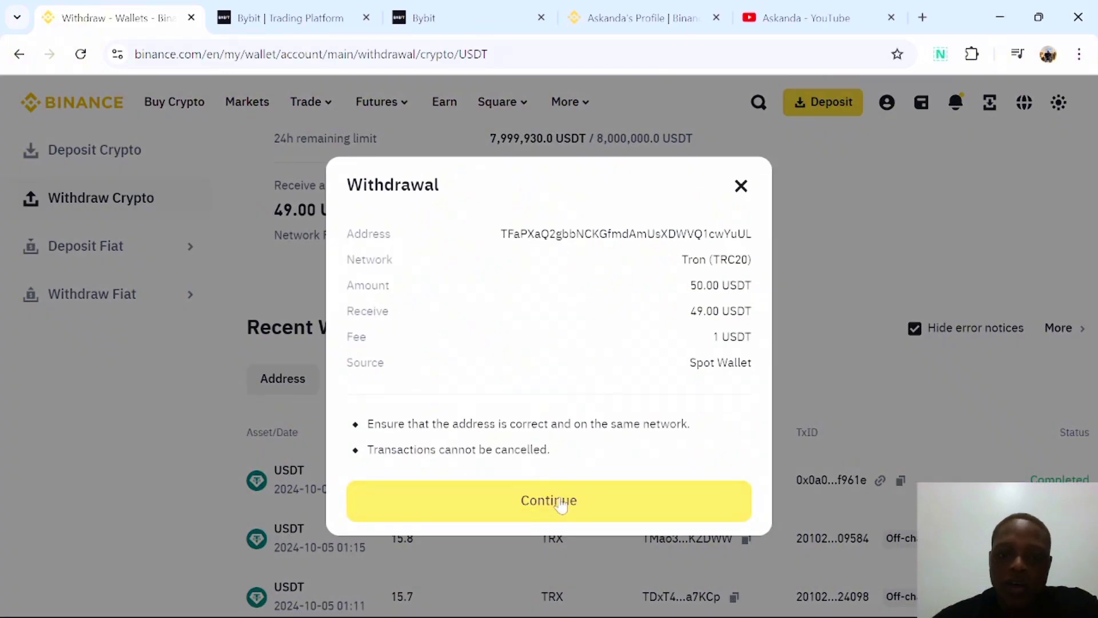
left_click(561, 500)
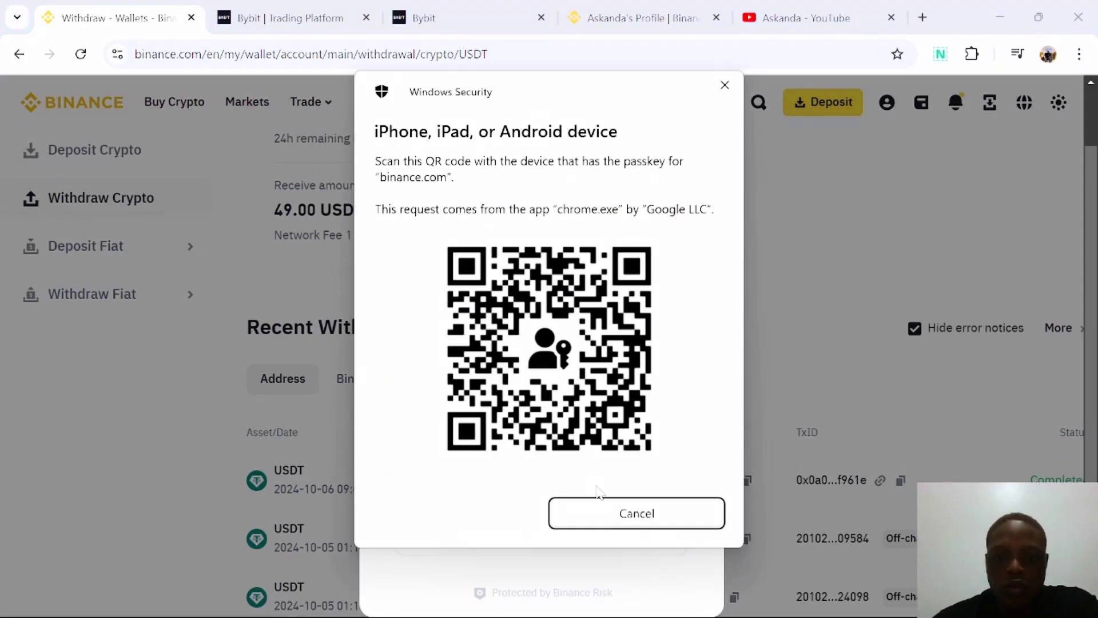
left_click(607, 525)
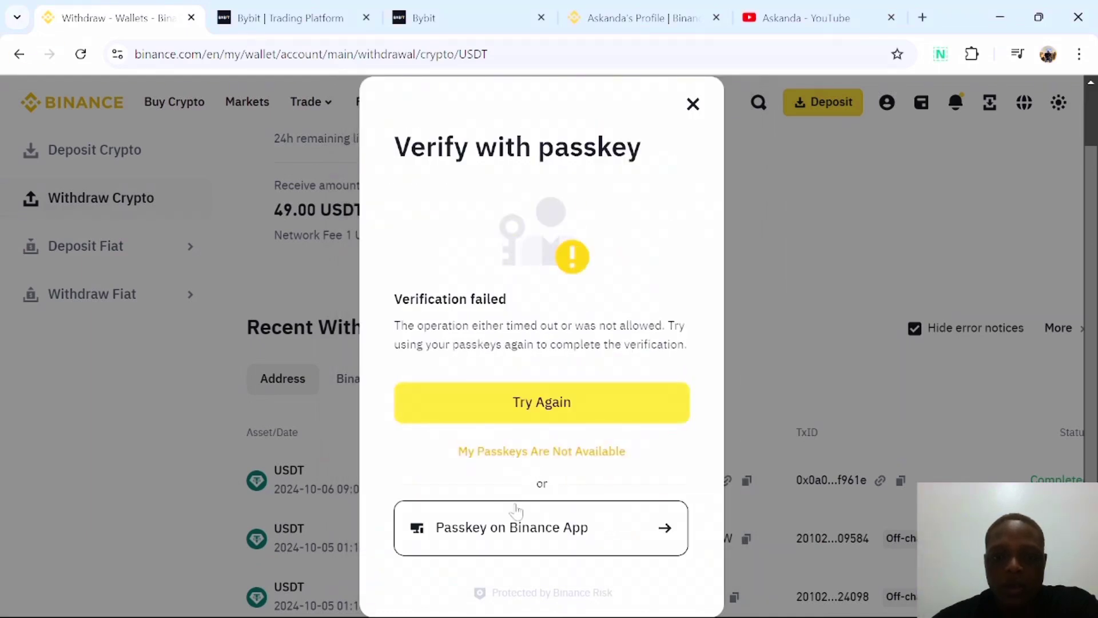
left_click(575, 461)
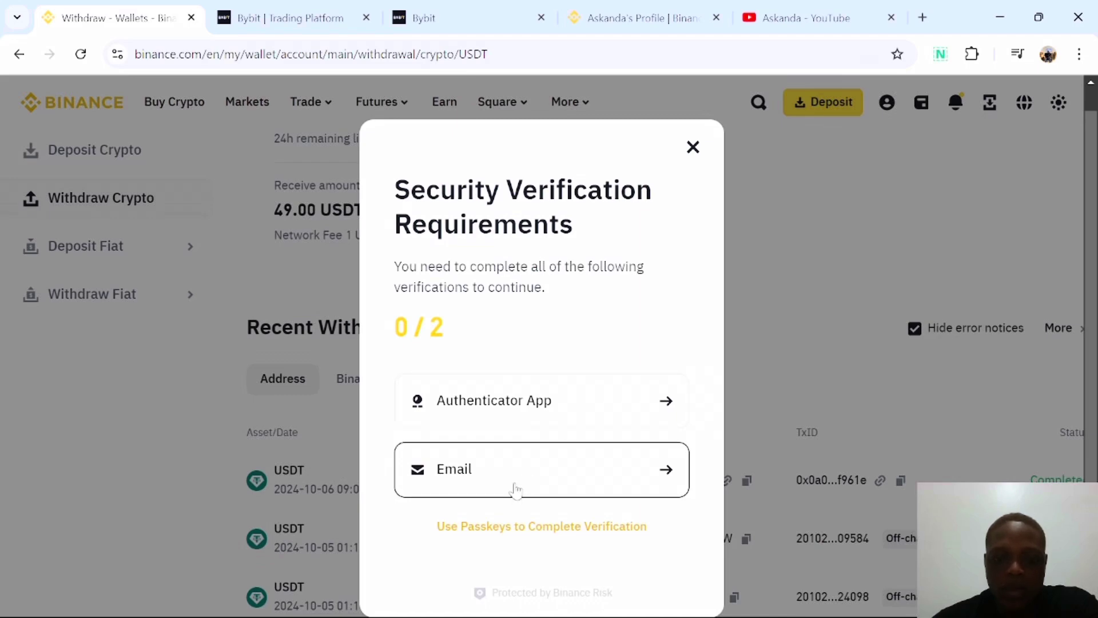
Step: Choose Authenticator App verification and enter the 6-digit authenticator code
left_click(556, 421)
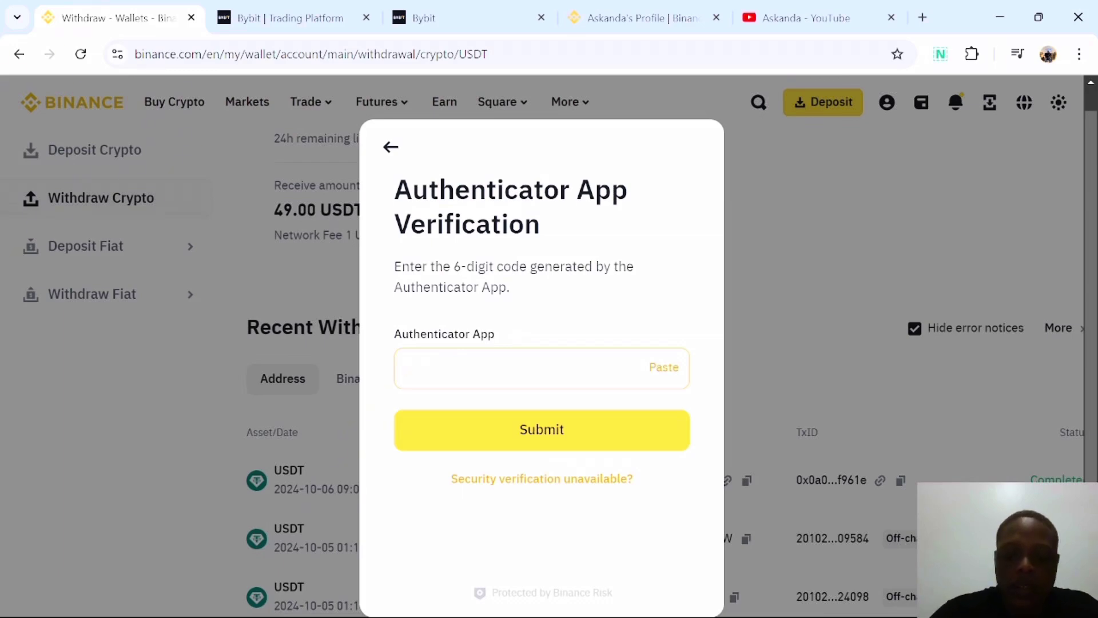
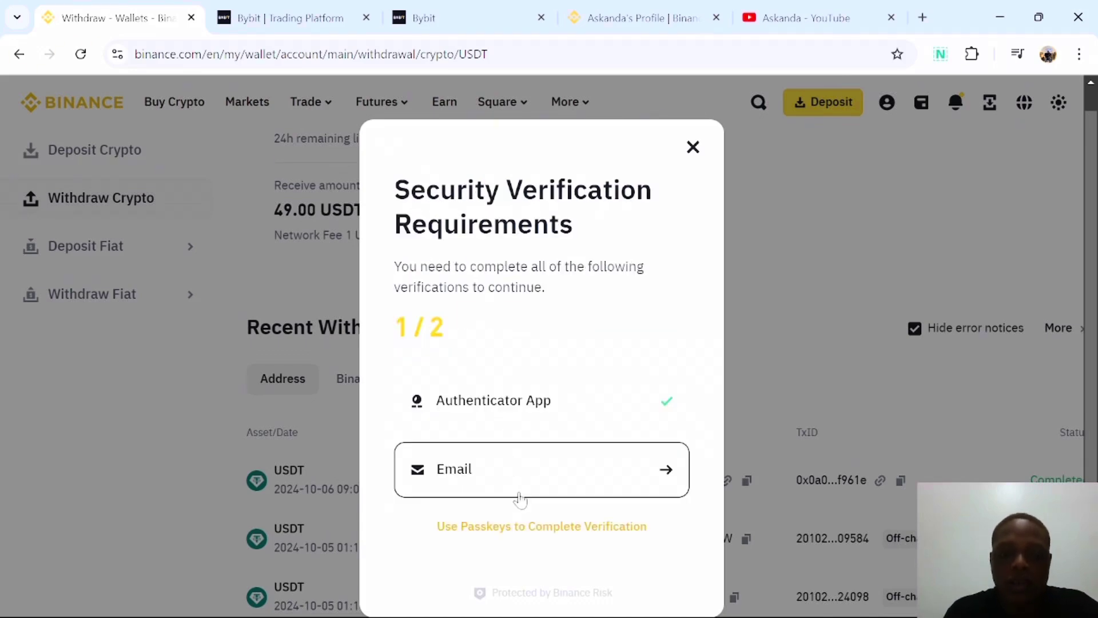
Step: Switch to Email verification and enter the 6-digit code sent by email
left_click(518, 483)
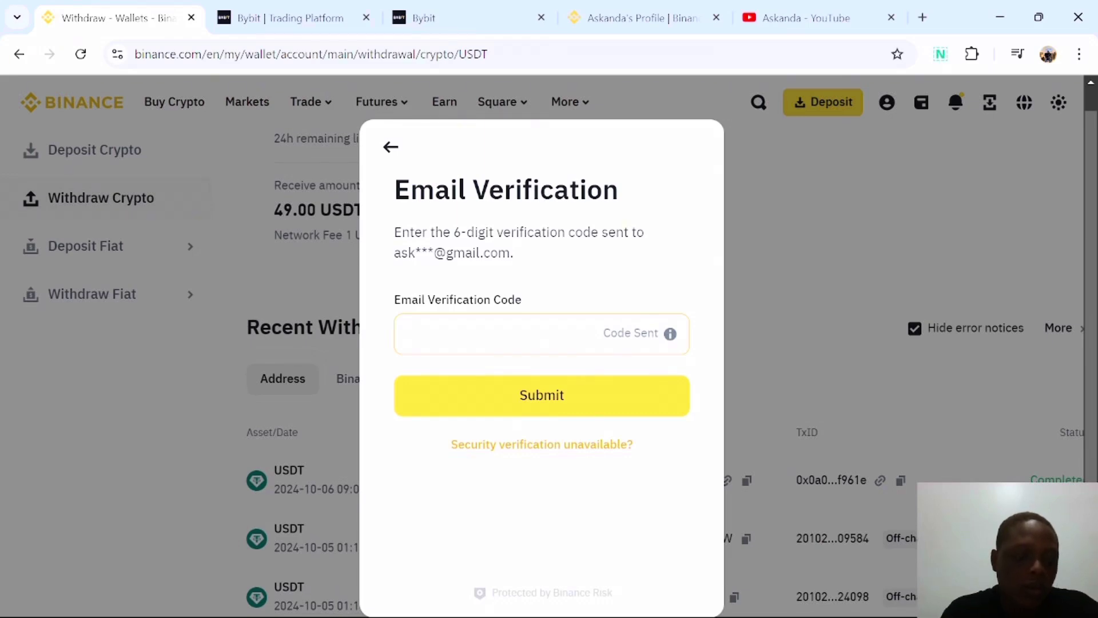
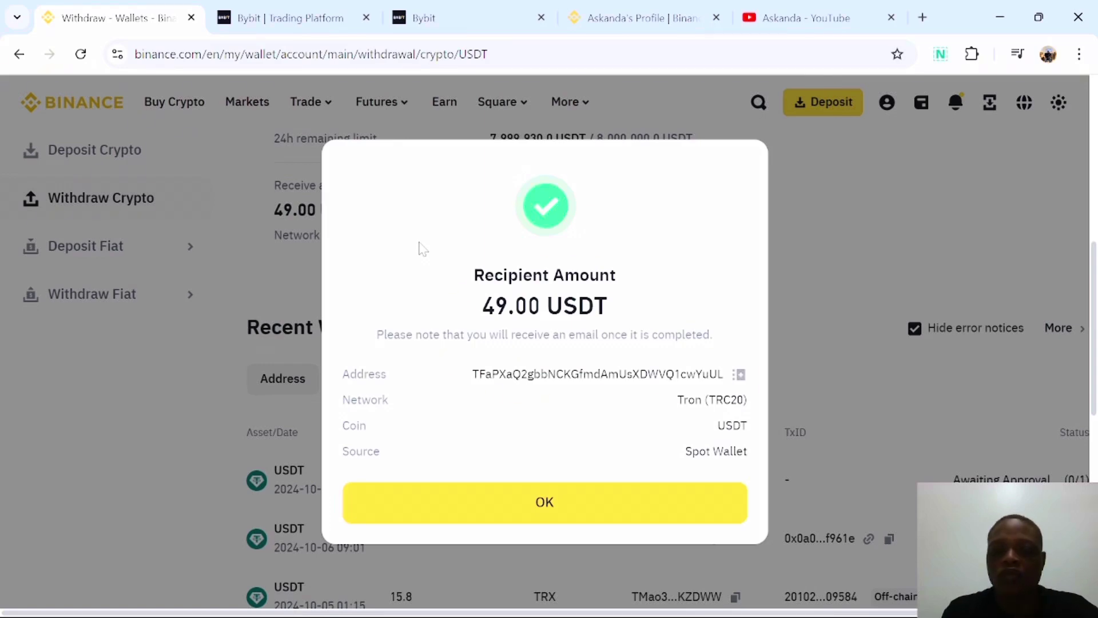
Step: Dismiss the success dialog and confirm the 49 USDT TRX withdrawal shows Processing in Recent Withdrawals
left_click(527, 503)
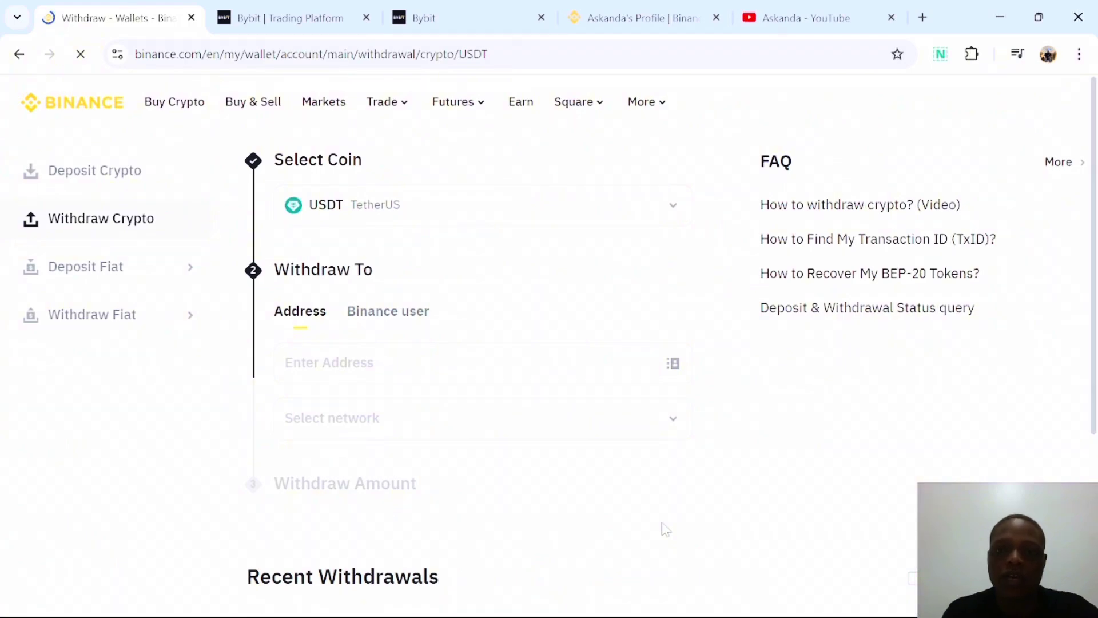
scroll(665, 529, "down", 5)
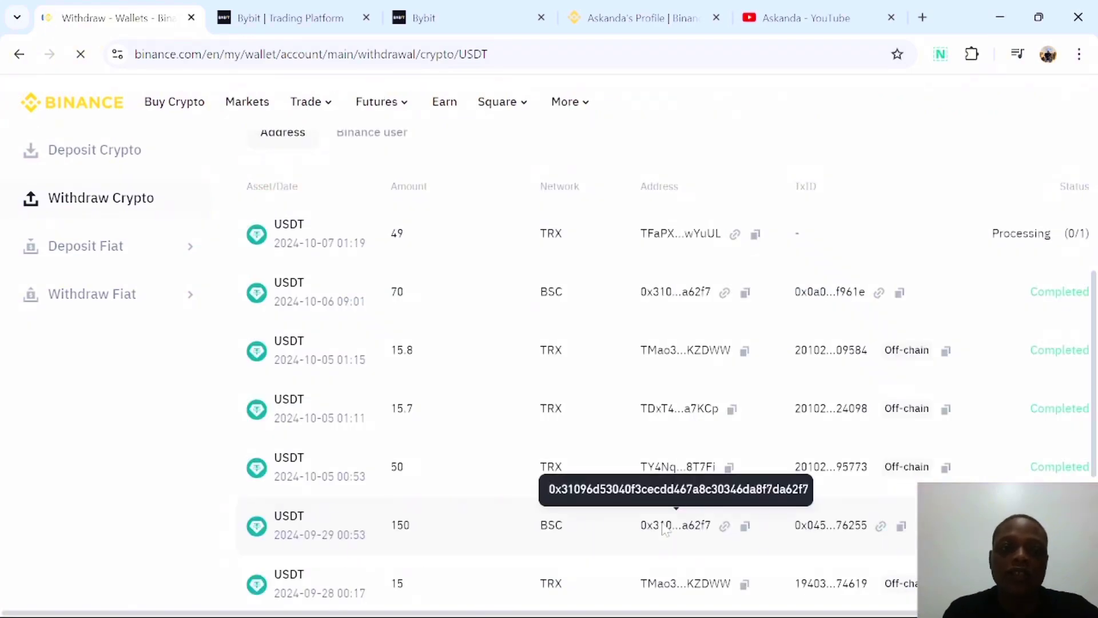
scroll(663, 529, "up", 6)
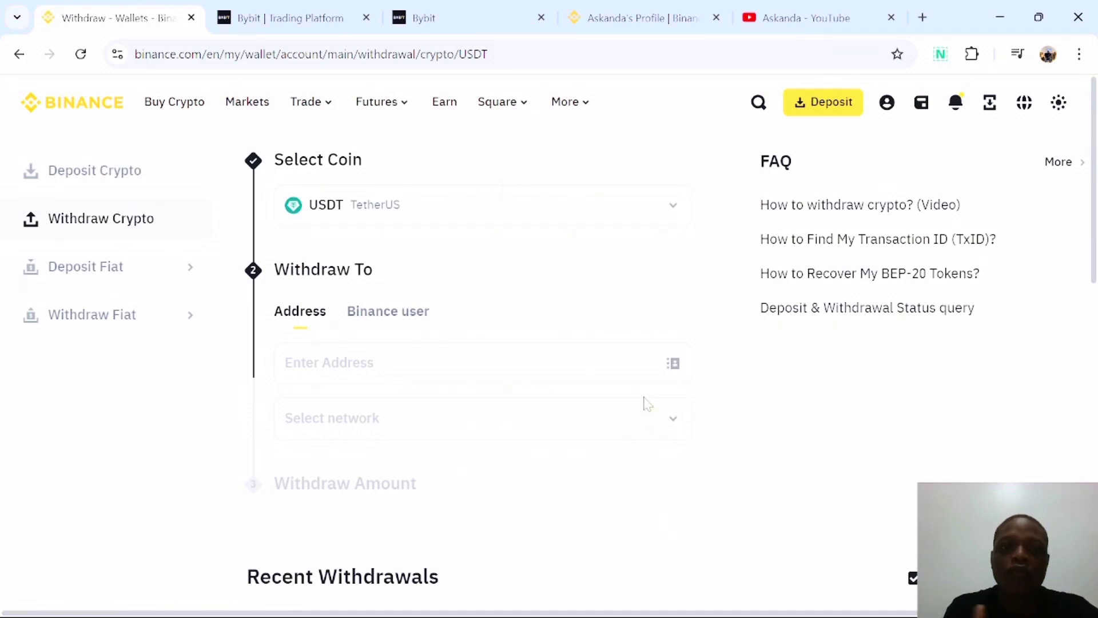
Step: Switch to the creator's Binance Square profile tab and scroll back to its top
mouse_move(497, 102)
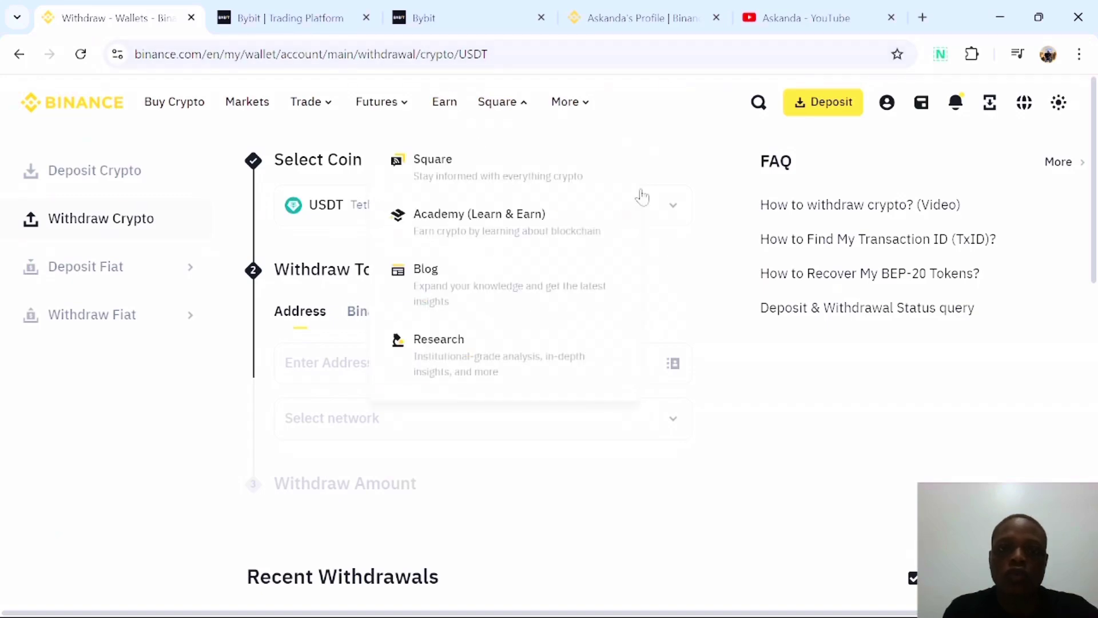
left_click(664, 26)
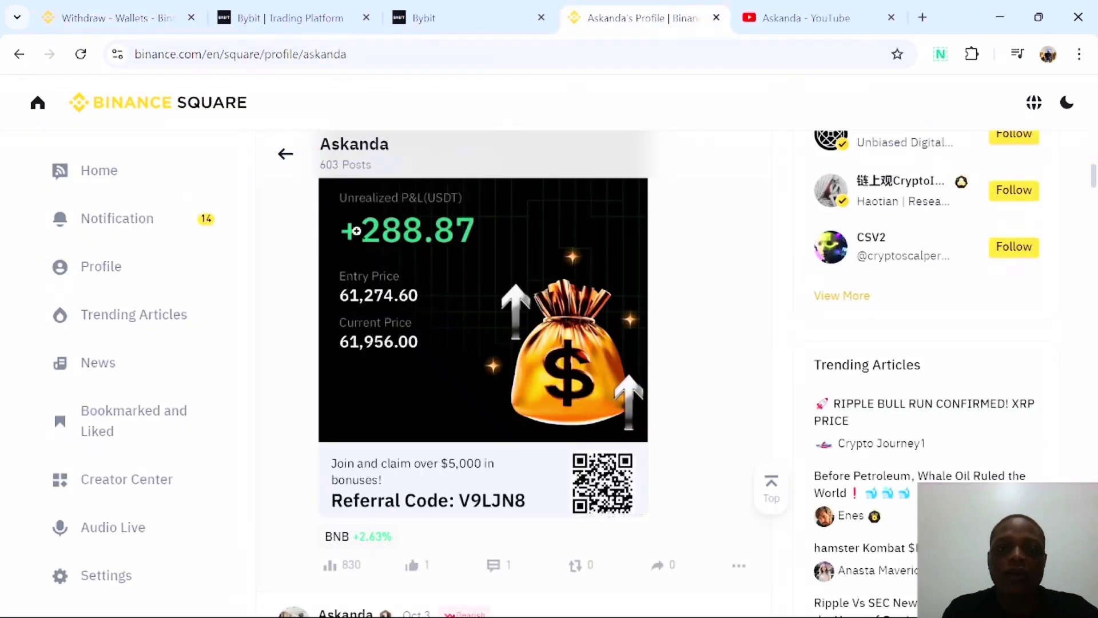
scroll(493, 533, "up", 10)
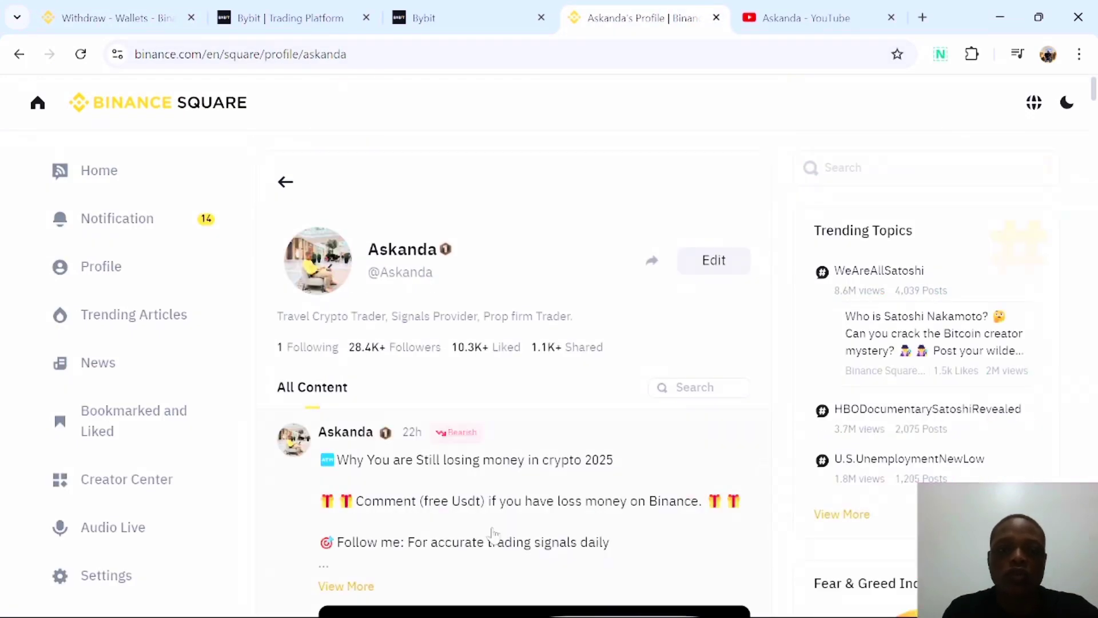